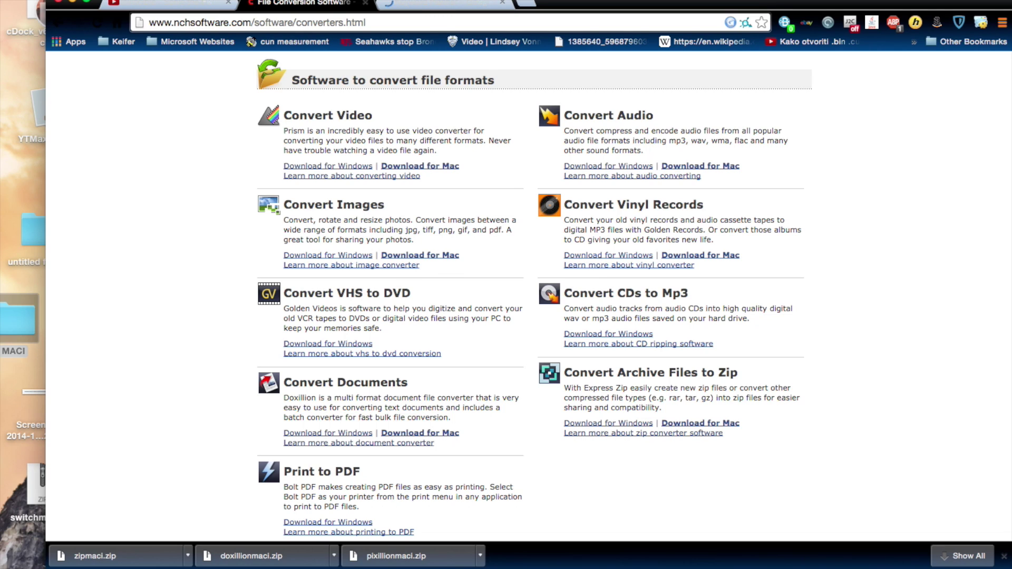
Step: Minimize Google Chrome to reveal the desktop and the Prism window behind it
left_click_drag(581, 6, 531, 4)
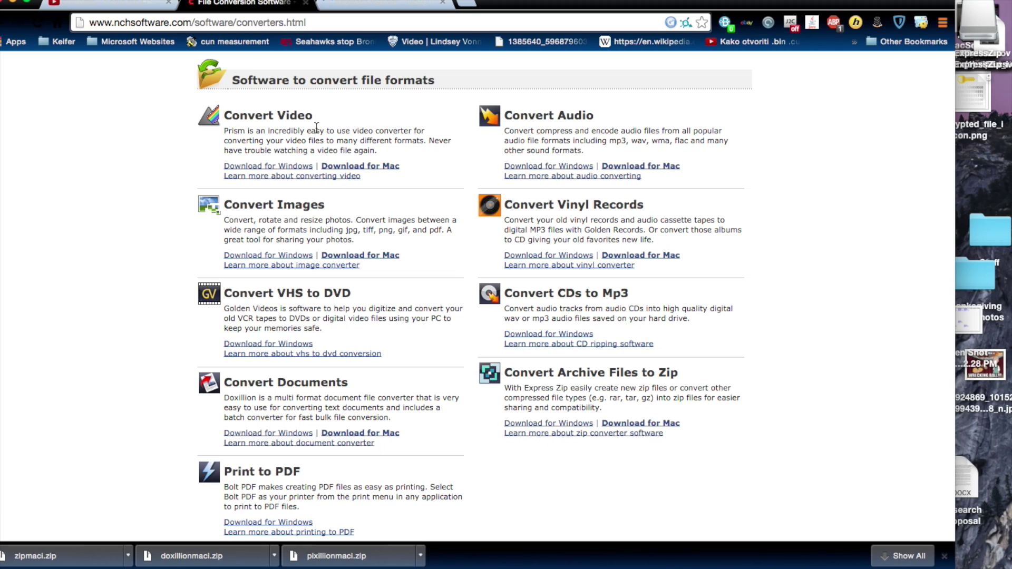
left_click_drag(287, 140, 343, 141)
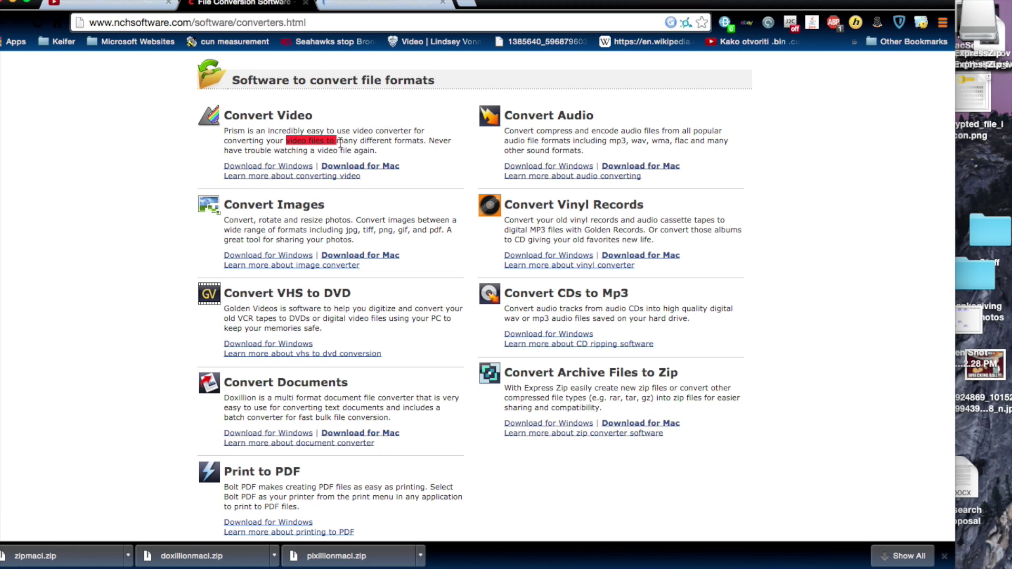
left_click(311, 133)
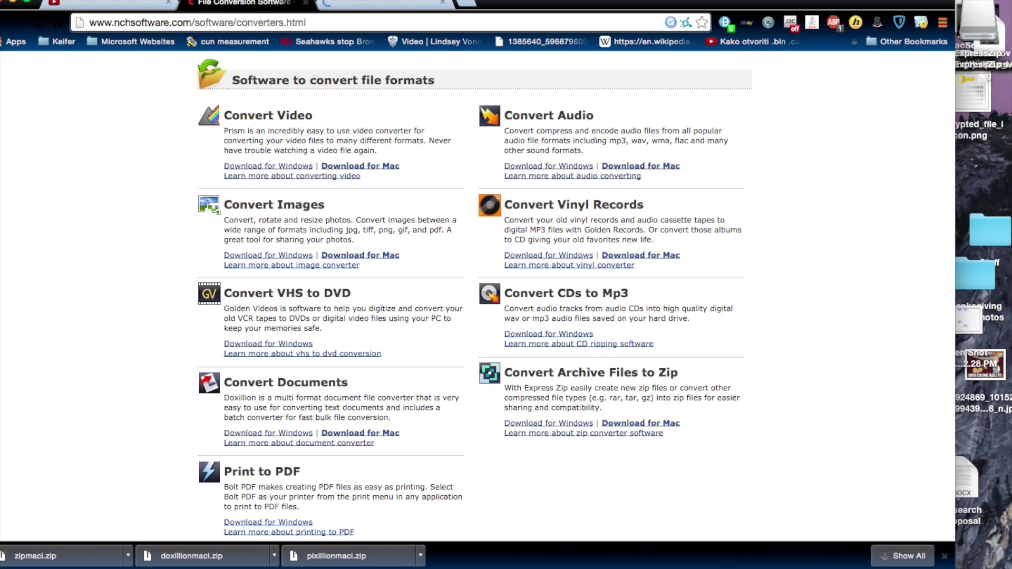
left_click(17, 1)
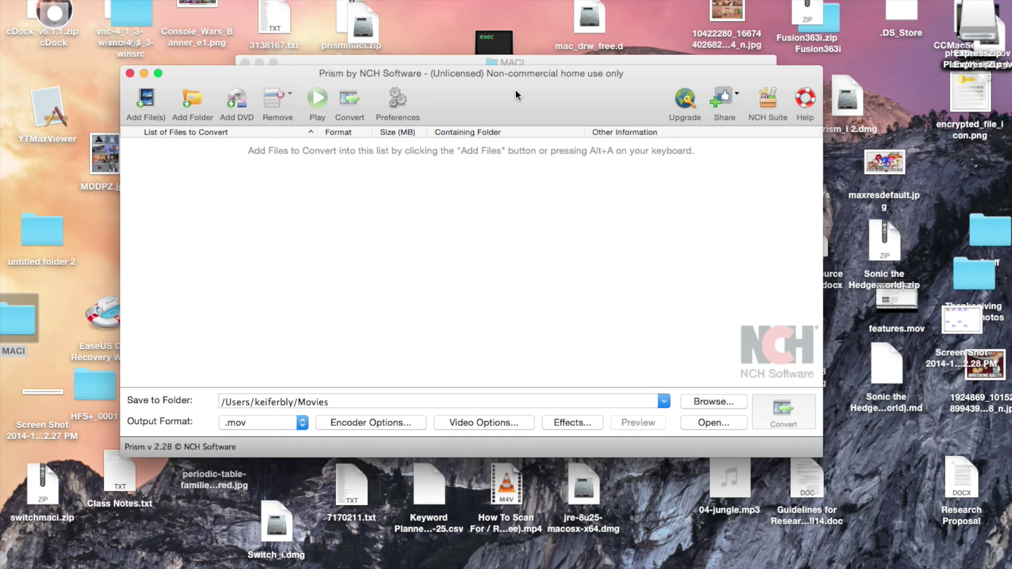
Step: Confirm Save to Folder is /Users/keiferbly/Movies and set Prism's output format to .mov
left_click_drag(536, 87, 545, 7)
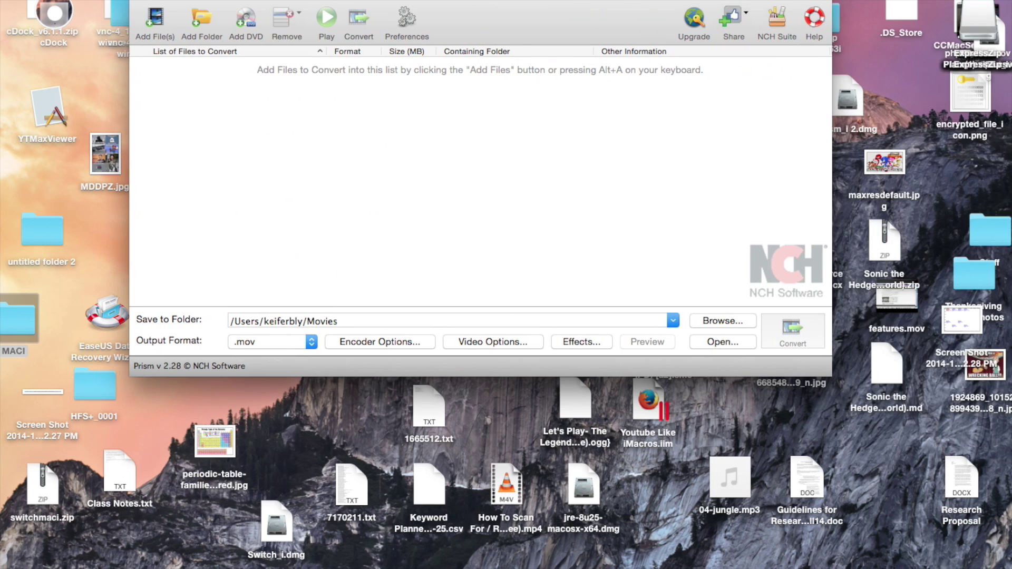
left_click(674, 323)
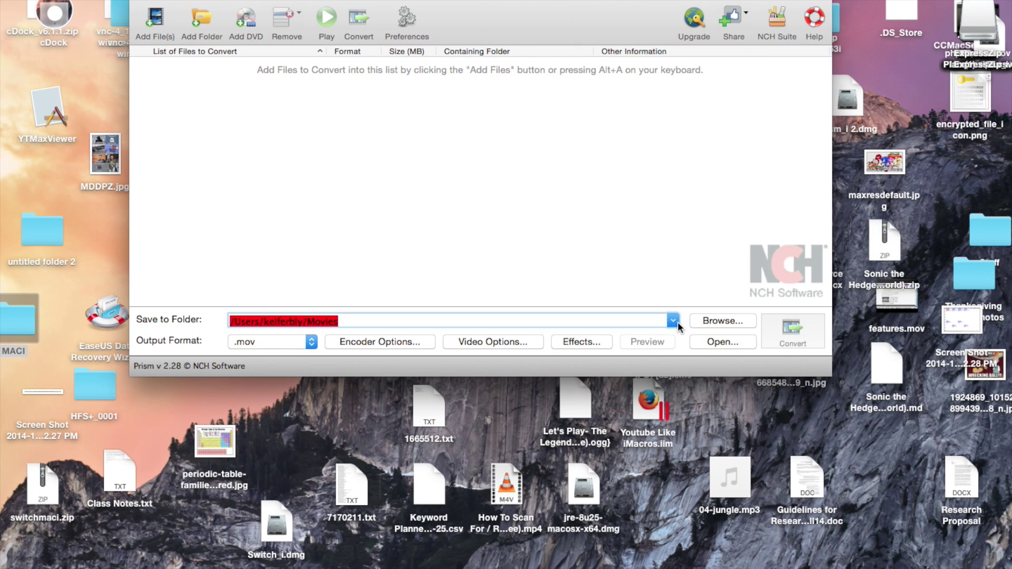
left_click(312, 343)
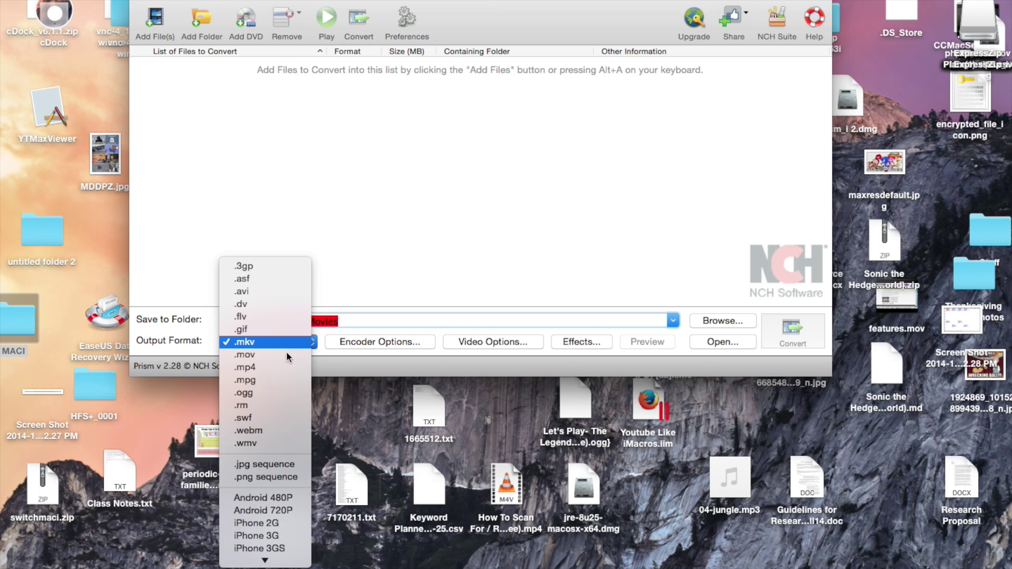
mouse_move(265, 560)
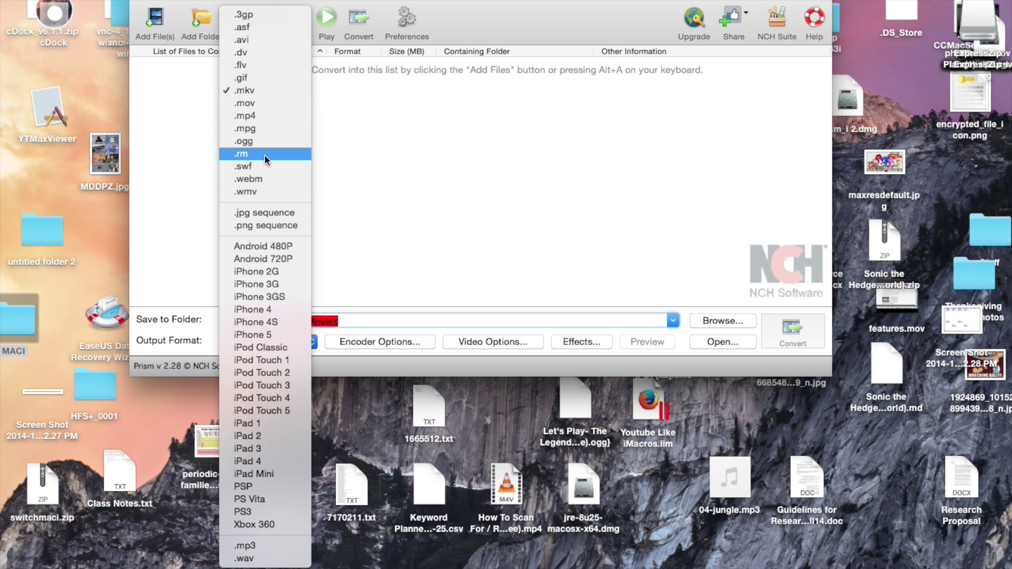
left_click(253, 105)
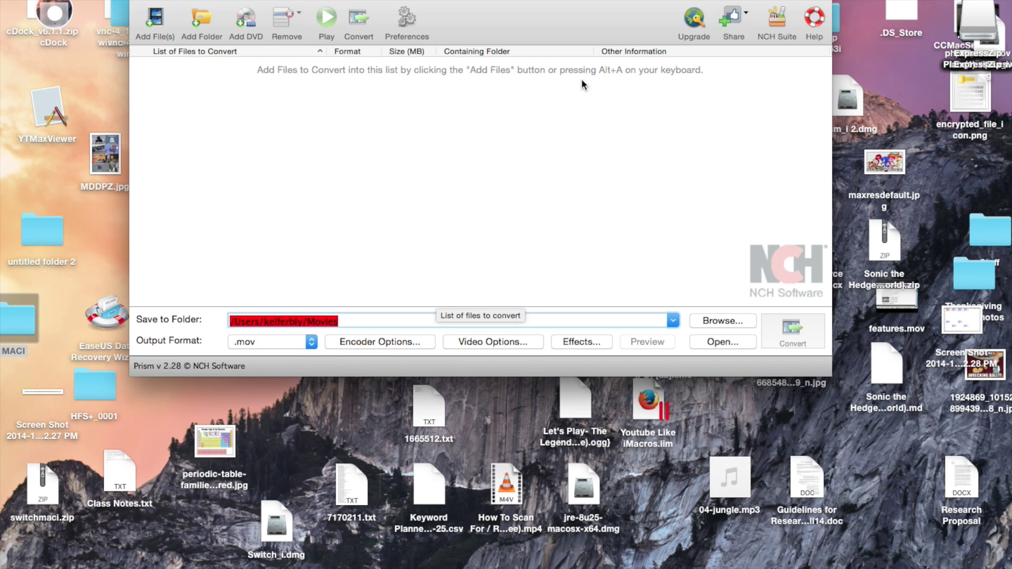
left_click_drag(536, 16, 879, 16)
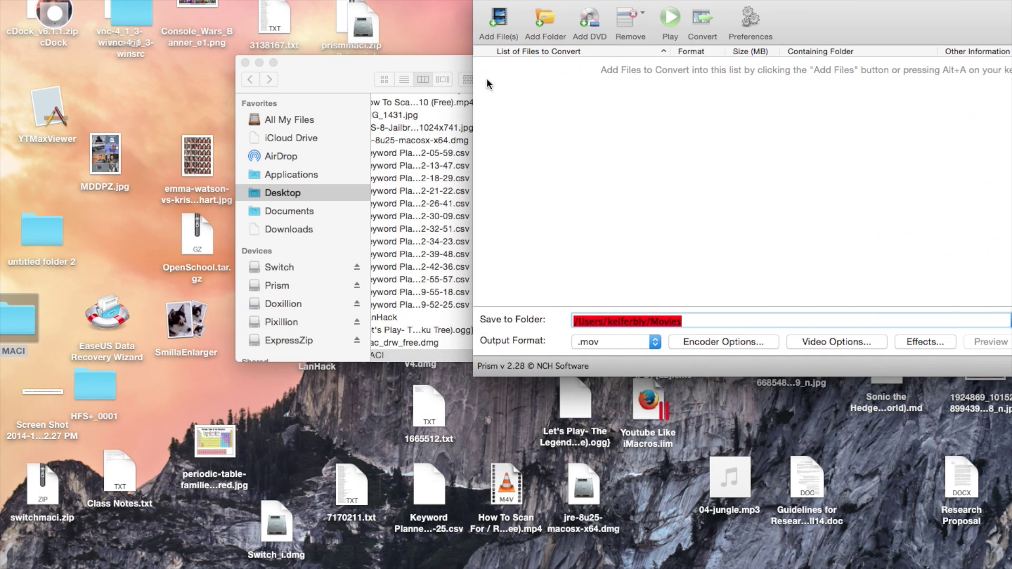
Step: Close Finder, drag the 228.755 MB mp4 from the desktop into Prism, and start converting
left_click(246, 63)
left_click_drag(506, 488, 533, 248)
left_click_drag(515, 359, 594, 138)
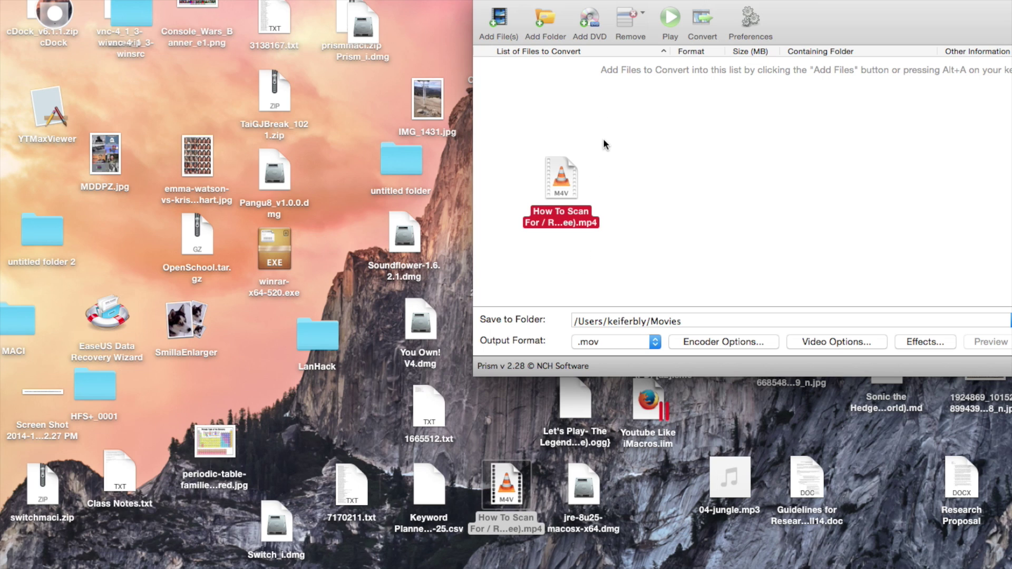
left_click_drag(603, 138, 615, 107)
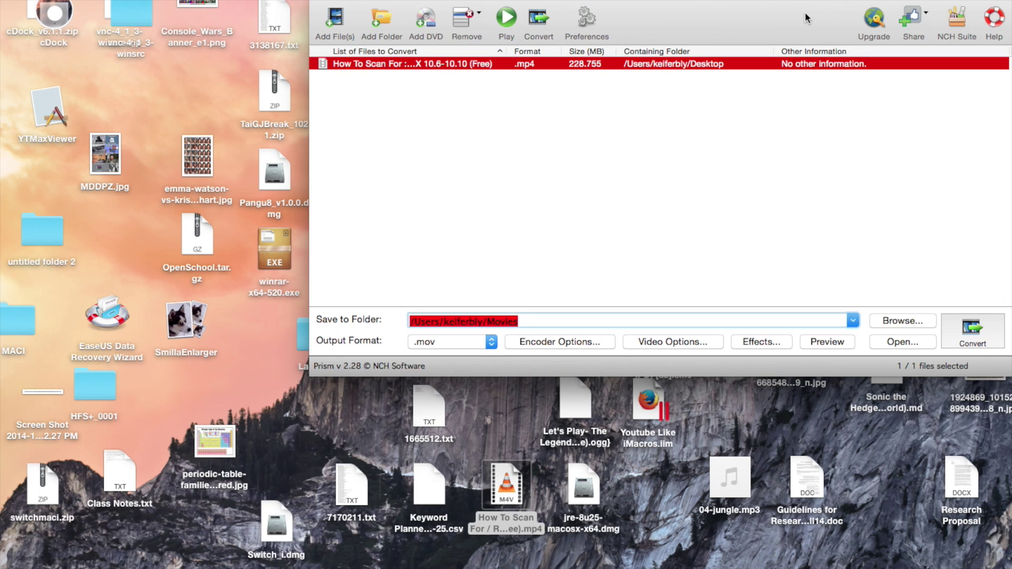
left_click_drag(805, 14, 628, 14)
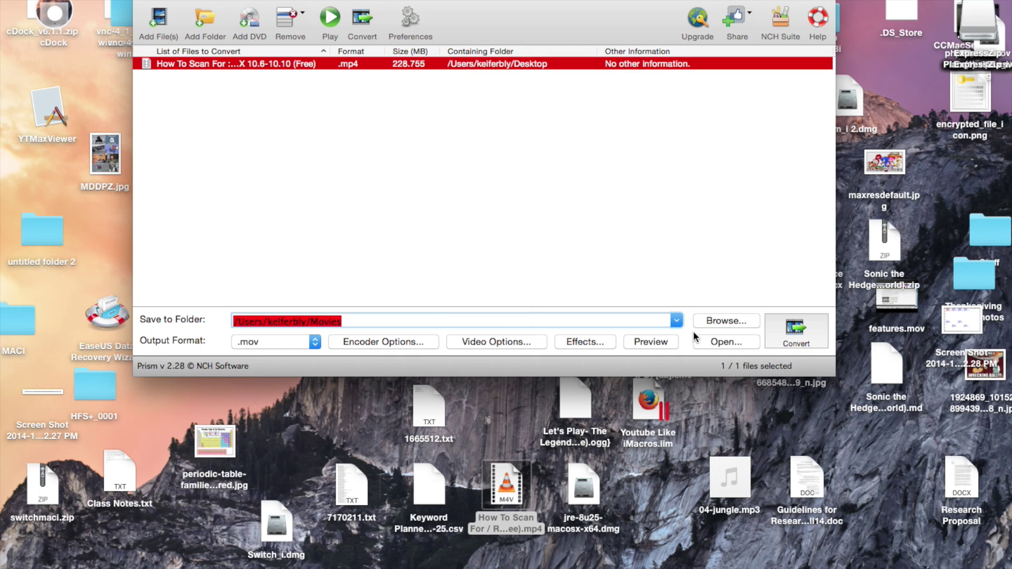
left_click(788, 331)
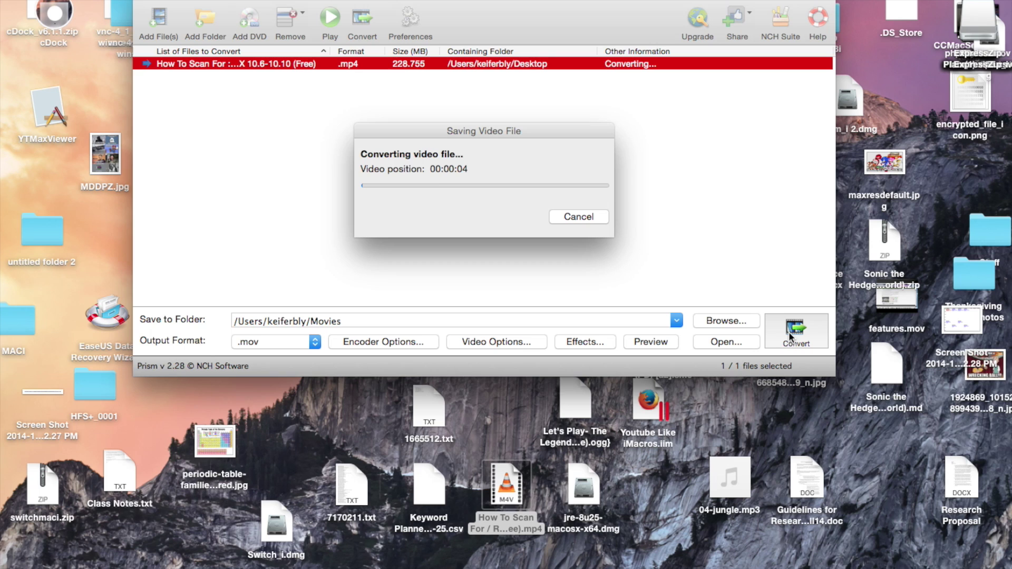
Step: Abort the running mp4-to-.mov conversion and quit Prism
left_click(591, 218)
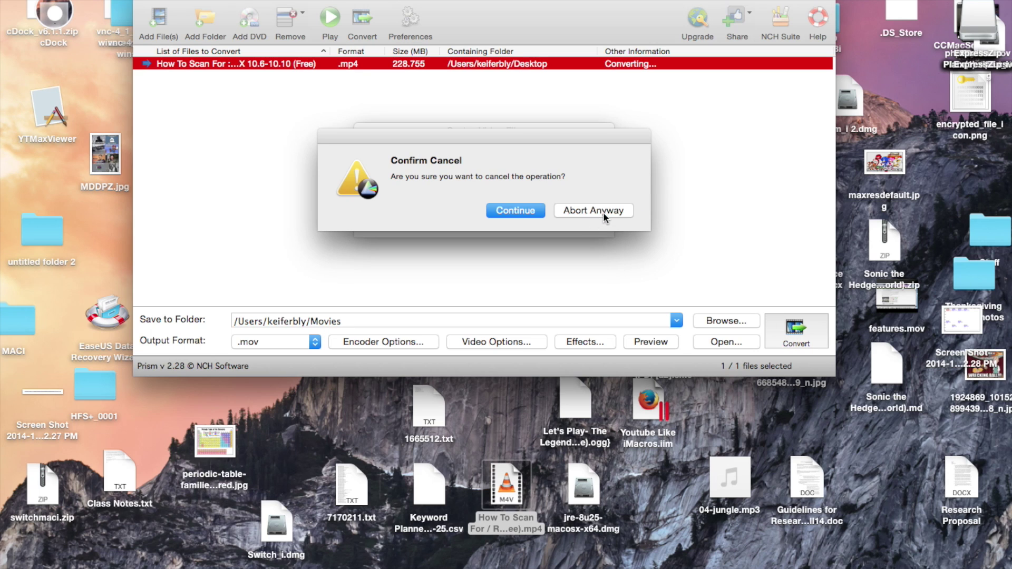
left_click(601, 213)
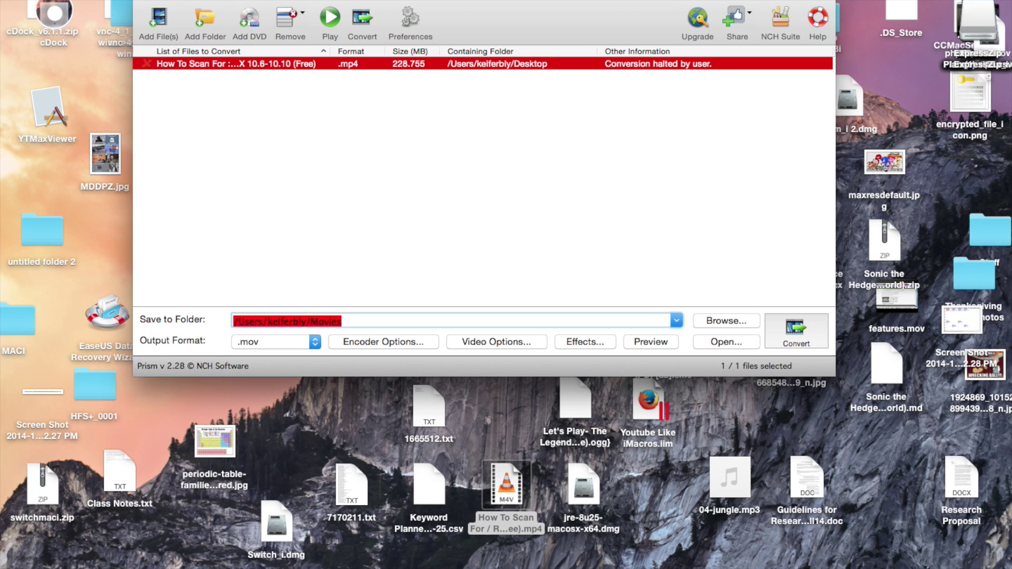
left_click(58, 1)
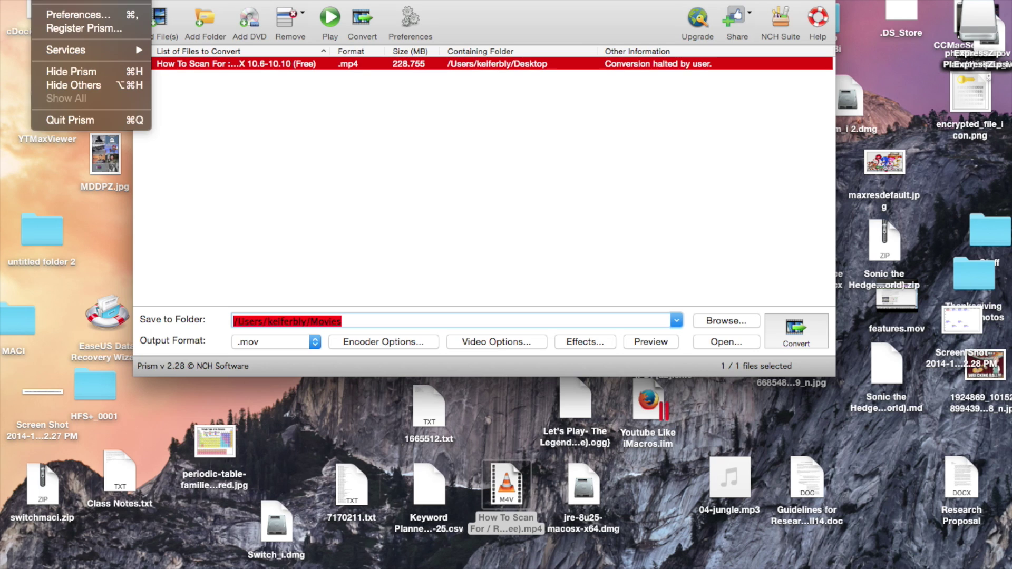
left_click(90, 123)
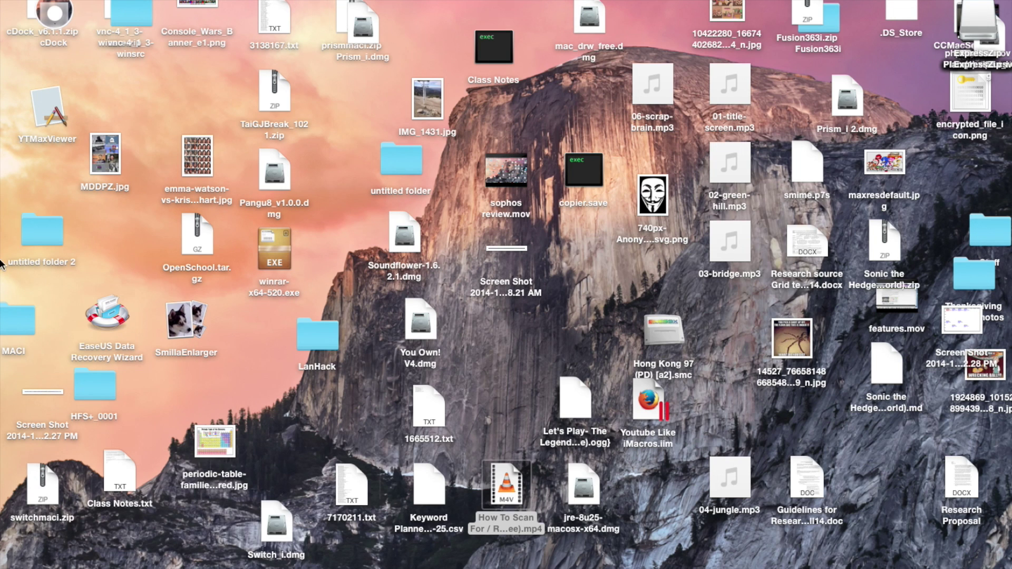
Step: Launch Doxillion from the MACI folder, approving the security prompt and skipping optional extras
left_click(14, 330)
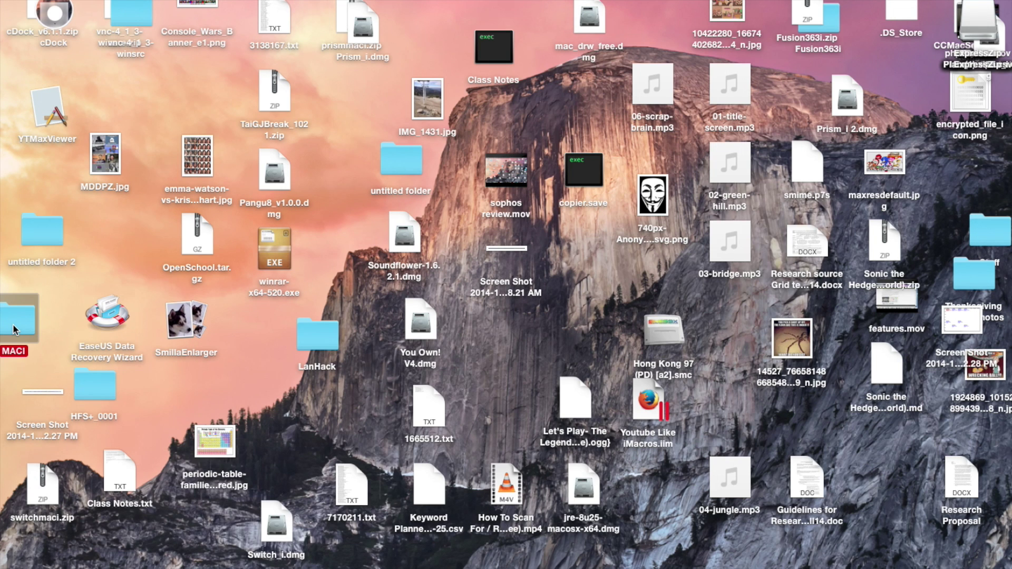
double_click(14, 329)
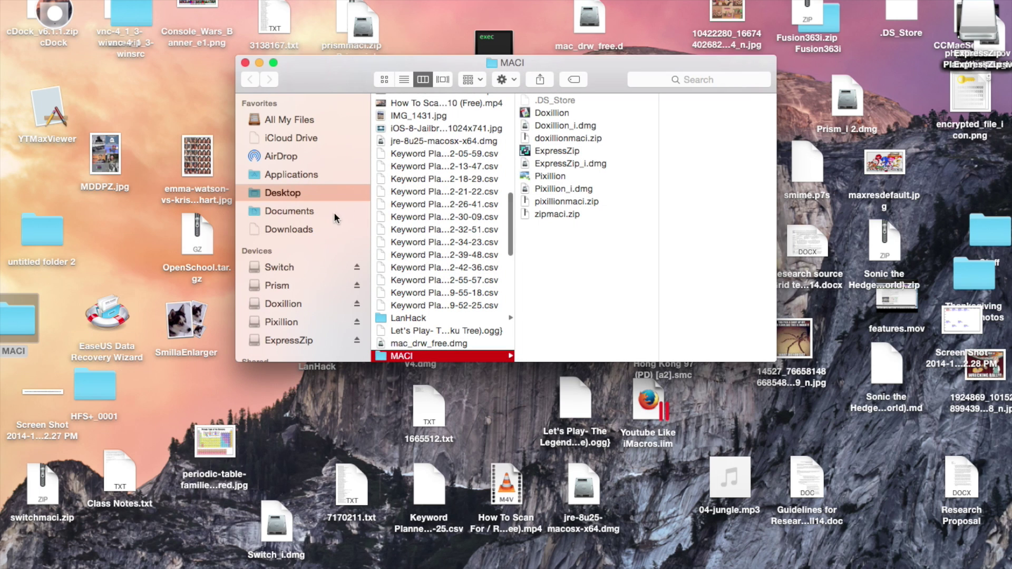
left_click(550, 113)
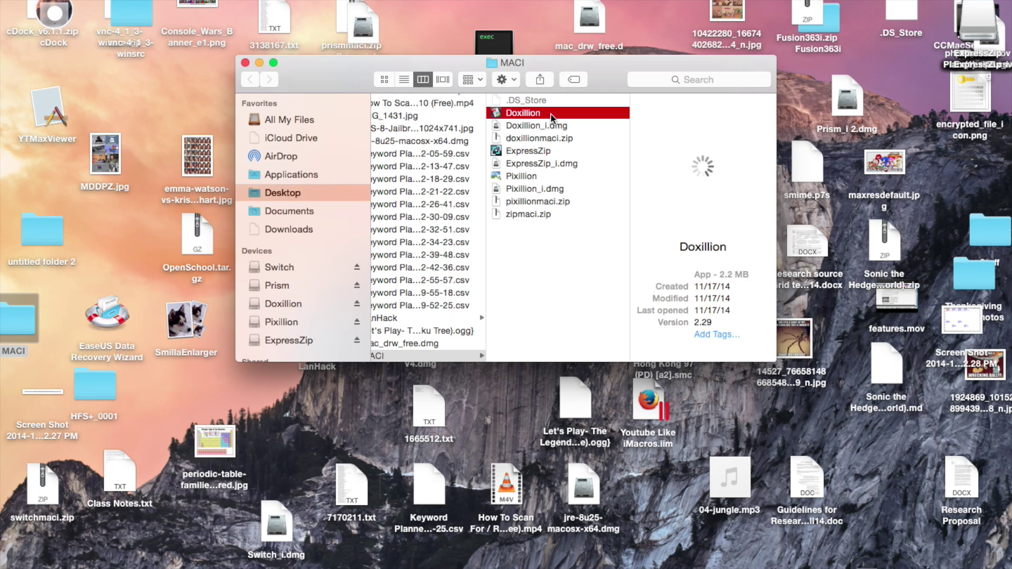
double_click(550, 114)
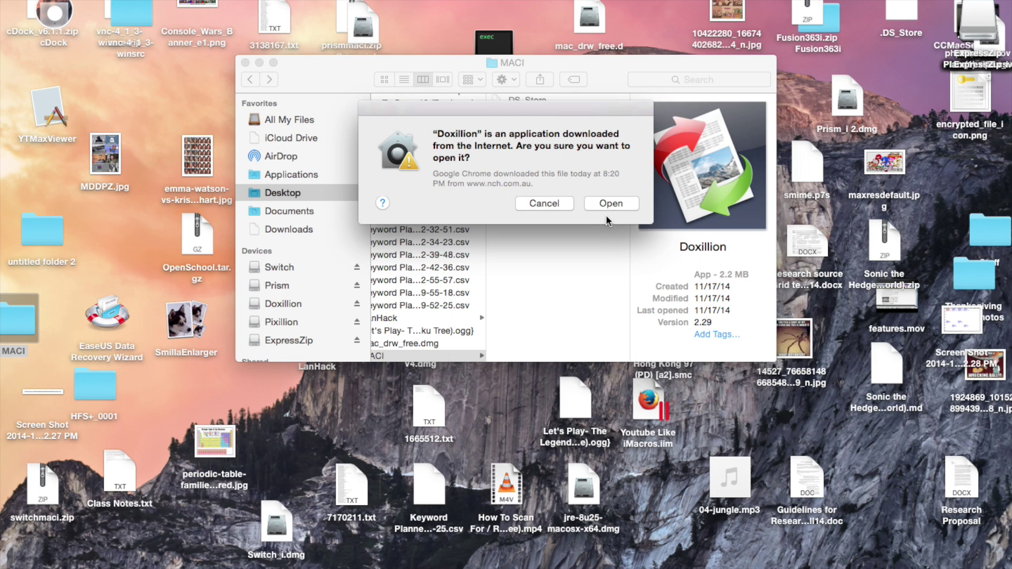
left_click(609, 208)
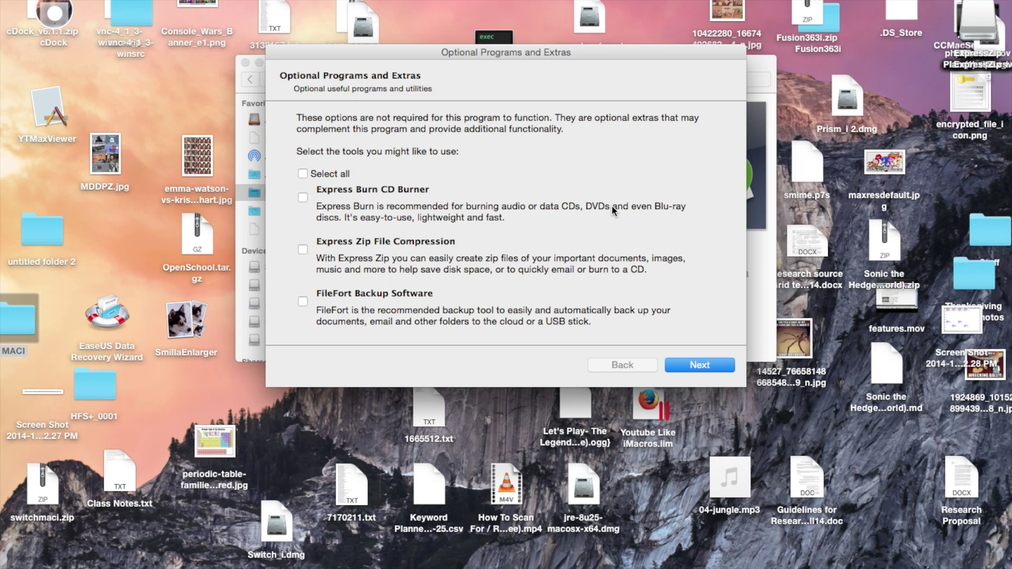
left_click(710, 368)
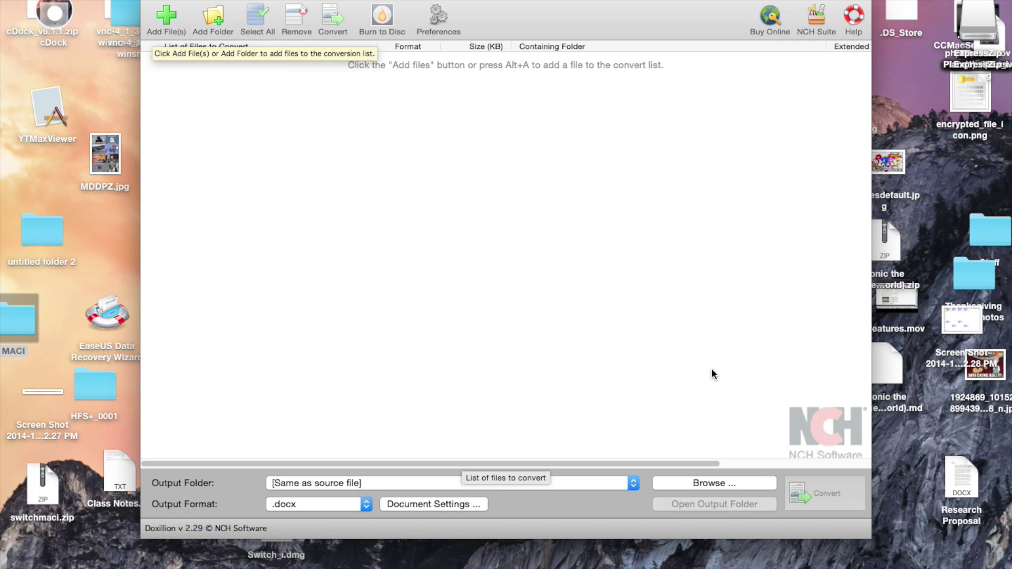
Step: Add Research Proposal.docx, set output to .doc in the source file's folder, and convert it
left_click_drag(973, 480, 482, 160)
mouse_move(509, 2)
left_mouse_down()
mouse_move(539, 1)
mouse_move(519, 2)
left_mouse_up()
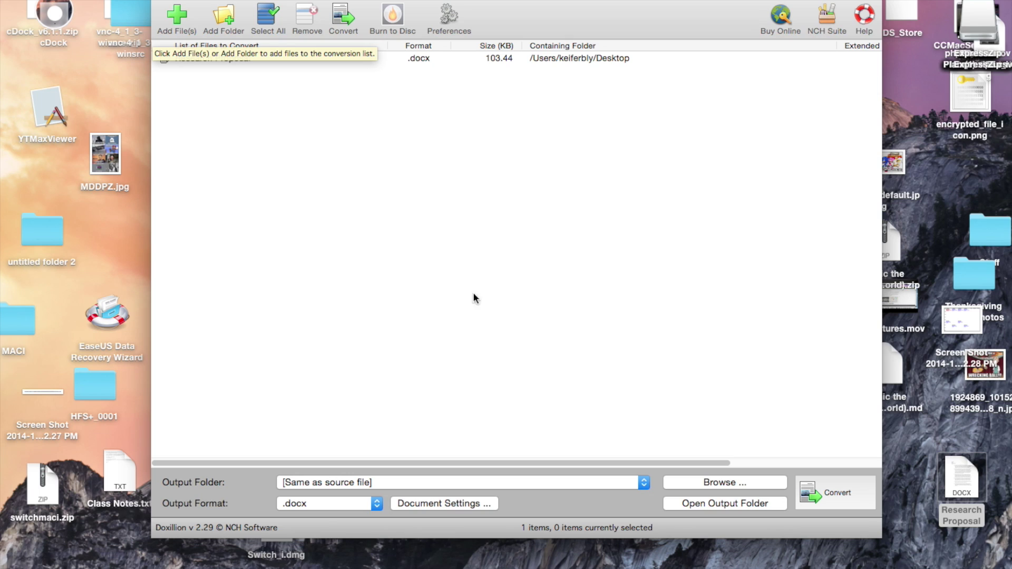
left_click(363, 498)
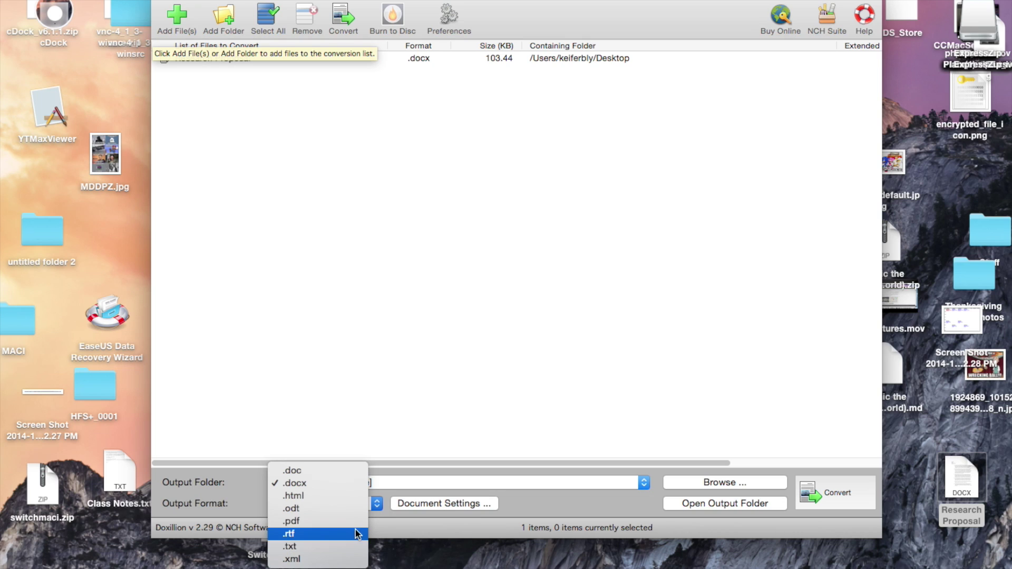
left_click(353, 470)
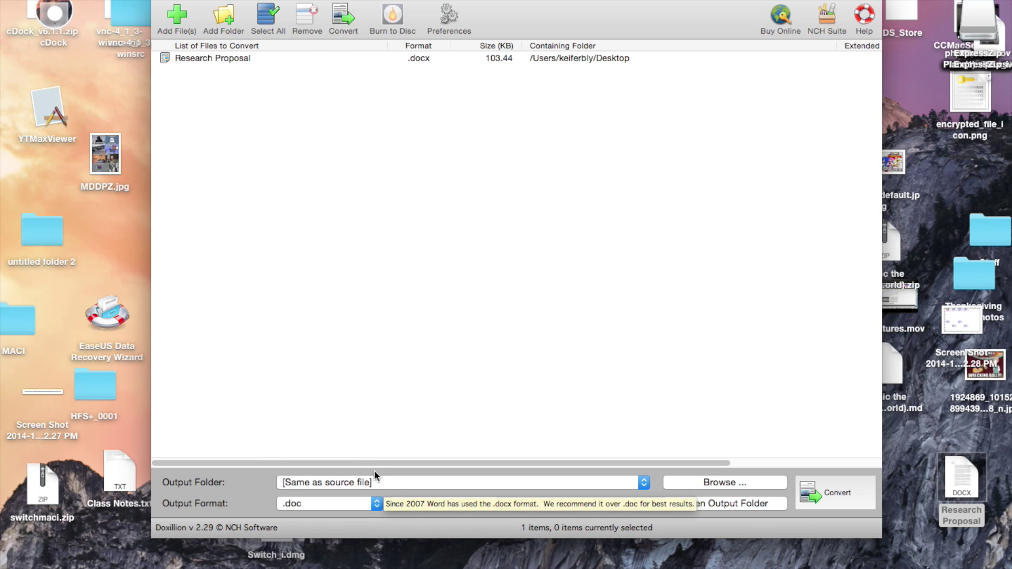
left_click(391, 480)
left_click(392, 482)
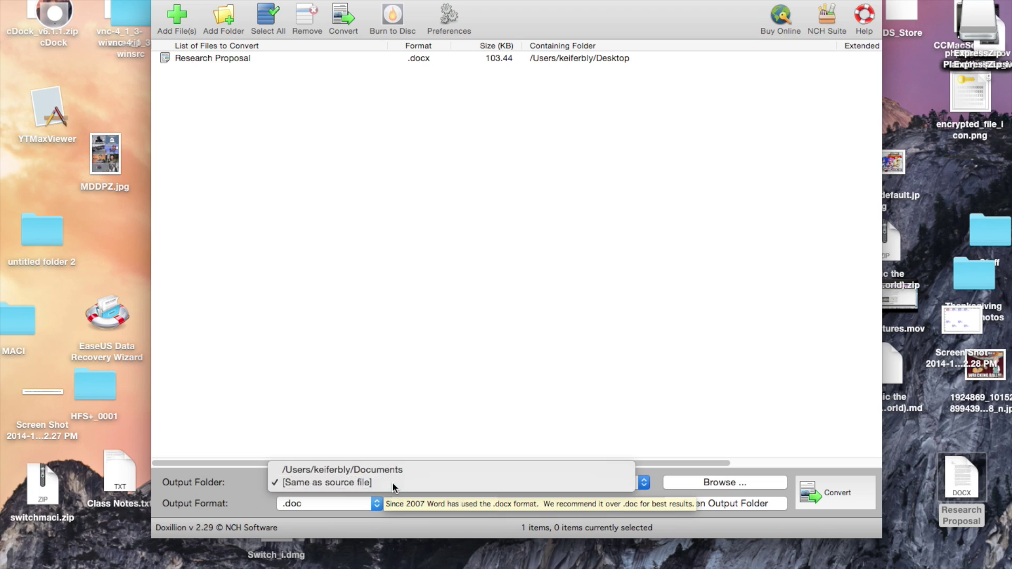
left_click(835, 489)
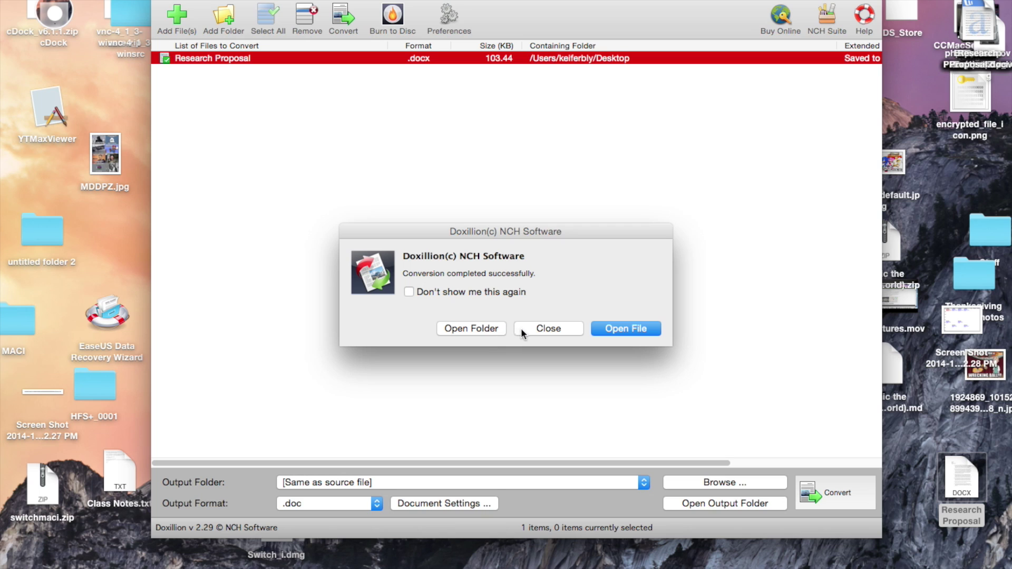
Step: Open the Desktop folder and arrow through its files from 6784518.txt down to Youtube Like iMacros.iim
left_click(478, 329)
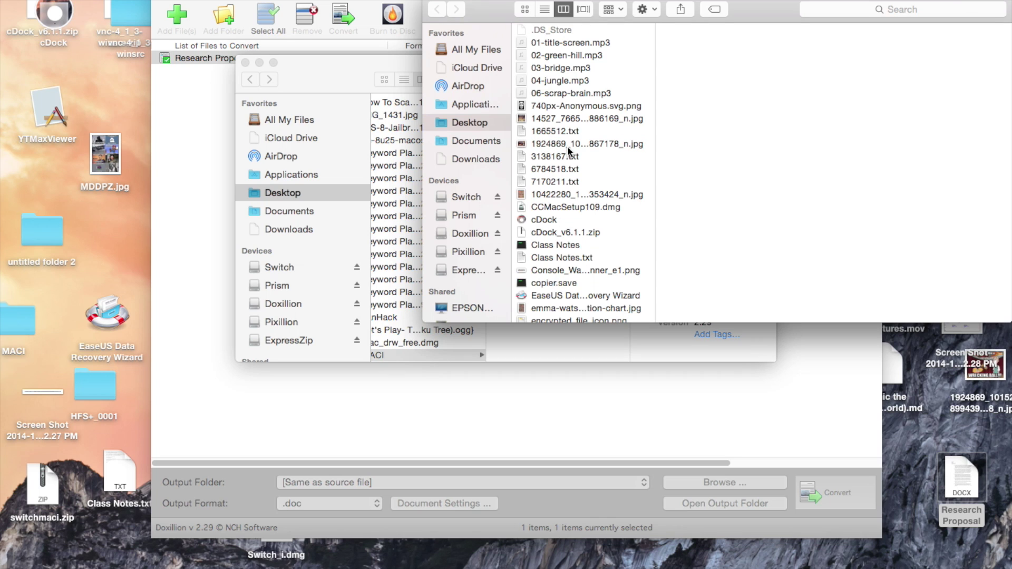
left_click(568, 170)
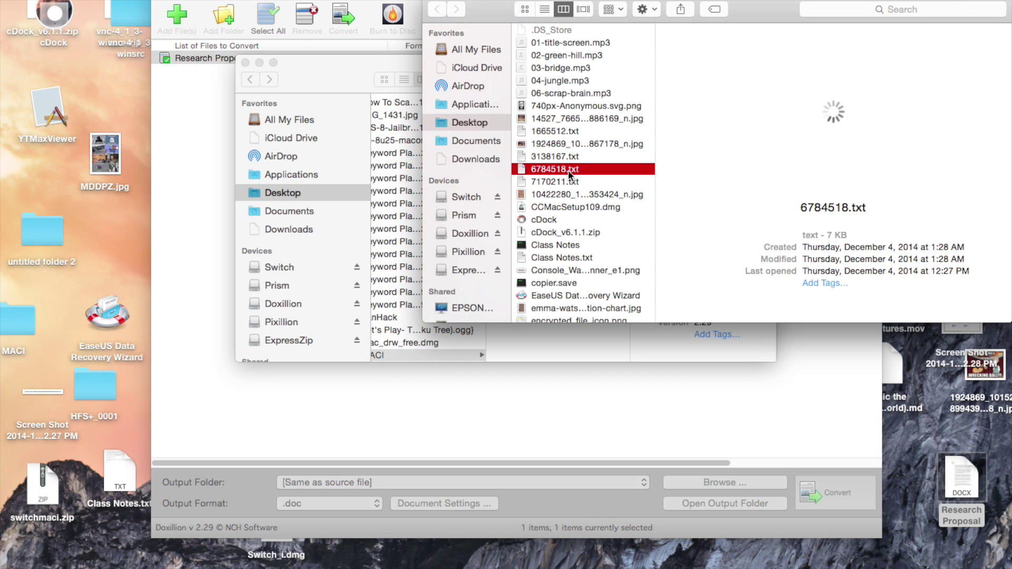
key("Down")
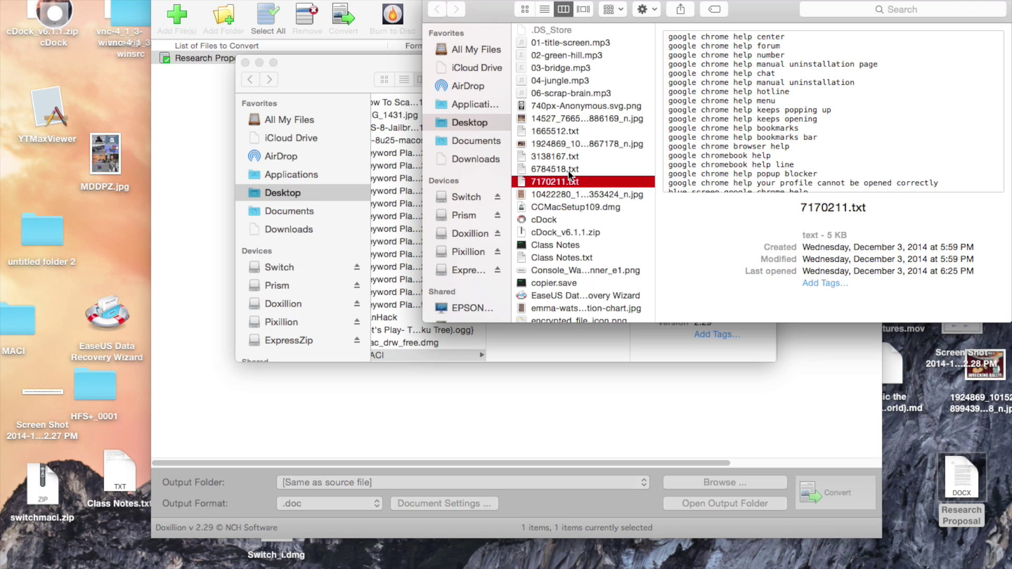
key("c")
key("o")
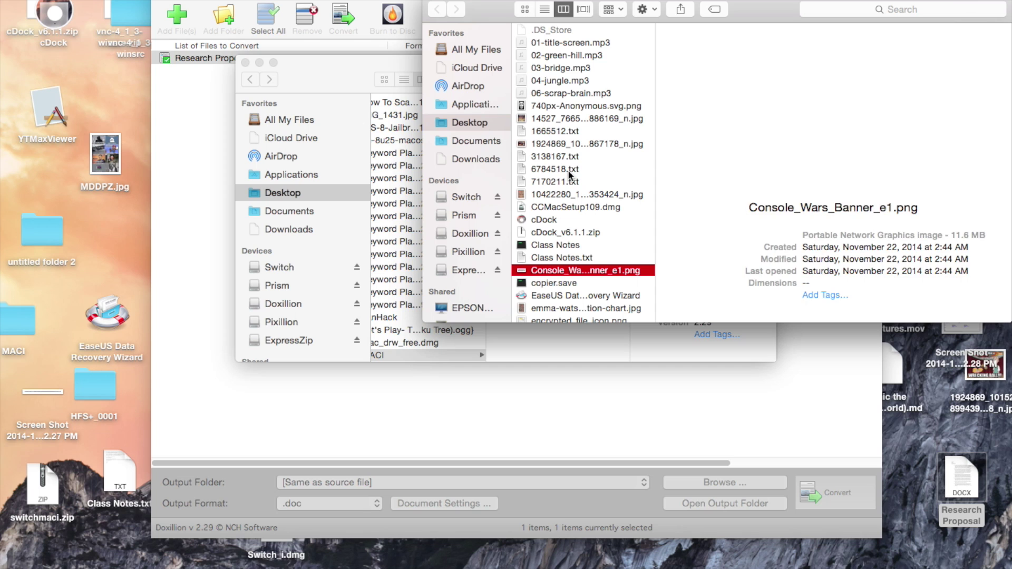
key("Down")
key("Down")
key("Down")
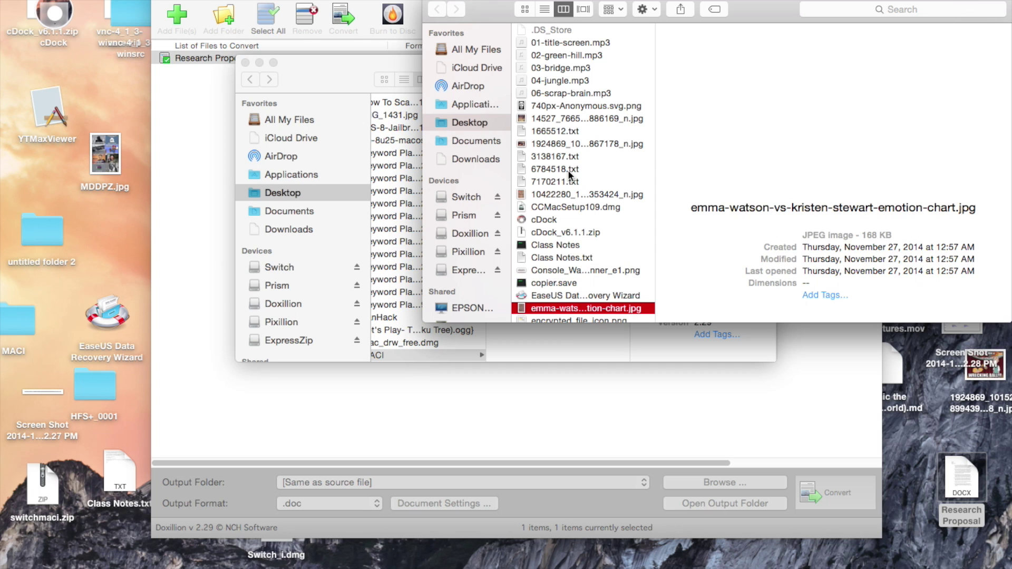
key("Down")
key("Down")
key("Down")
key("Down")
key("Down")
key("Down")
key("Down")
key("Down")
key("Down")
key("Down")
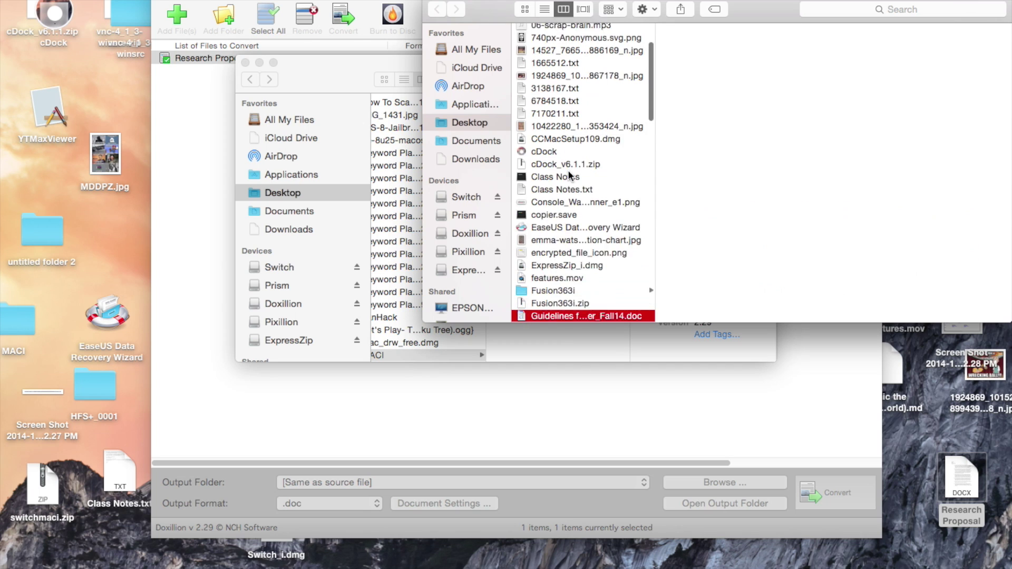
key("Down")
key("Down")
key("Down")
key("Down")
key("Down")
key("Down")
key("Down")
key("Down")
key("Down")
key("Down")
key("Down")
key("Down")
key("Down")
key("Down")
key("Down")
key("Down")
key("Down")
key("Down")
key("Down")
key("Down")
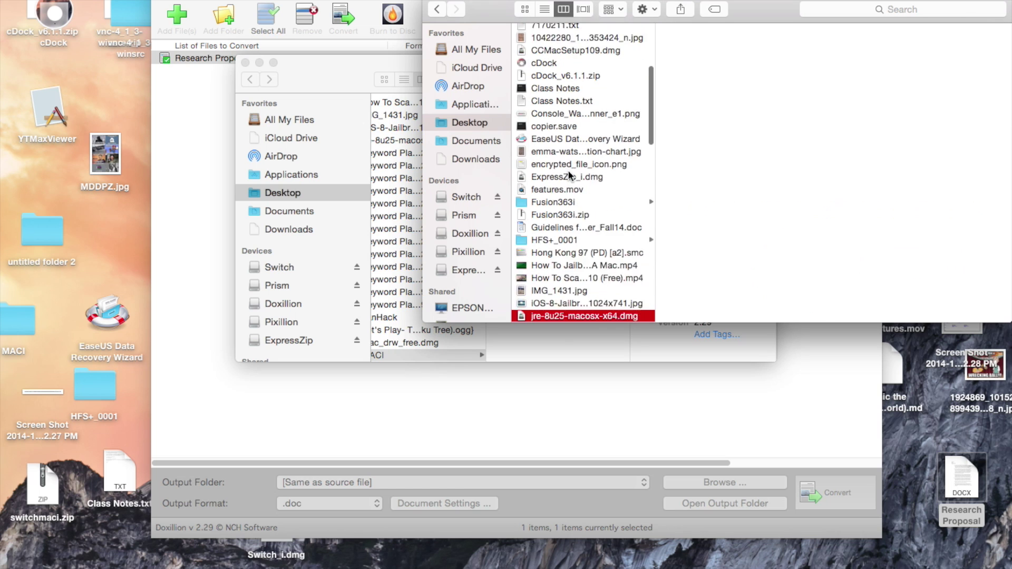
key("Down")
key("Down")
key("Down")
key("Down")
key("Down")
key("Down")
key("Down")
key("Down")
key("Down")
key("Down")
key("Down")
key("Down")
key("Down")
key("Down")
key("Down")
key("Down")
key("Down")
key("Down")
key("Down")
key("Down")
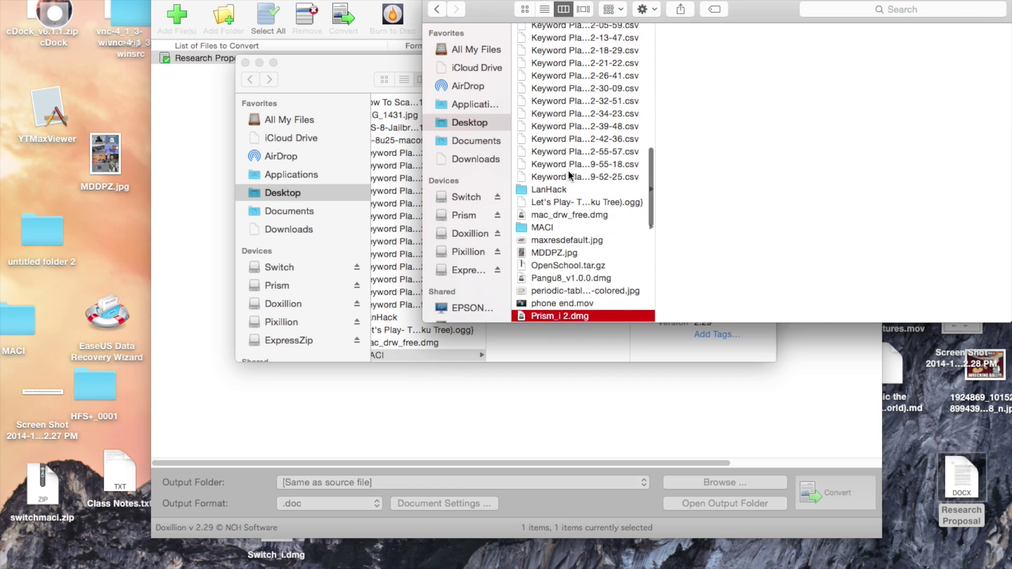
key("Down")
key("Down")
key("Down")
key("Down")
key("Down")
key("Down")
key("Down")
key("Down")
key("Down")
key("Down")
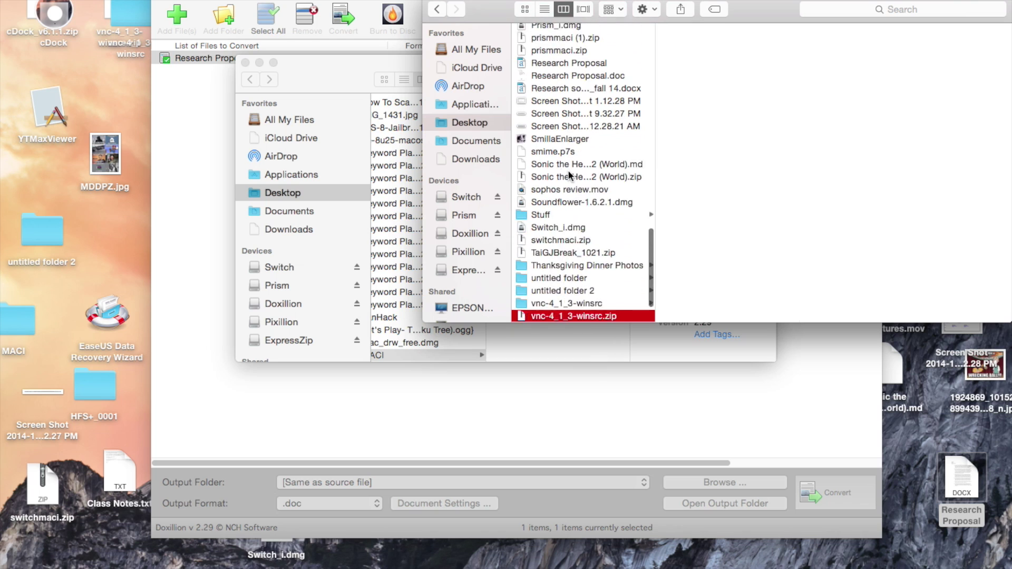
key("Up")
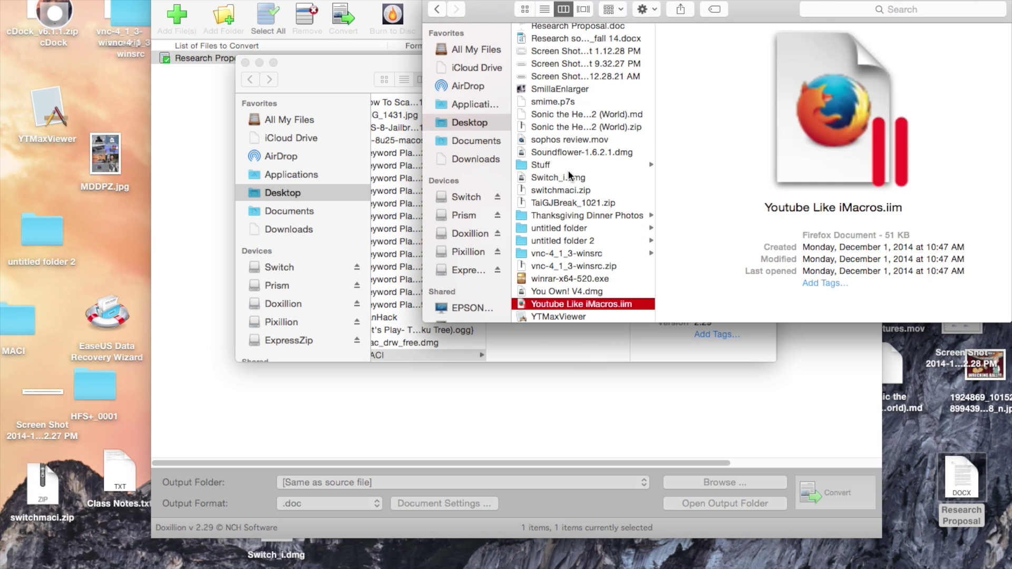
Step: Search 'research proposal' limited to the Desktop, preview both results, then close both Finder windows
left_click_drag(805, 10, 724, 9)
left_click(727, 9)
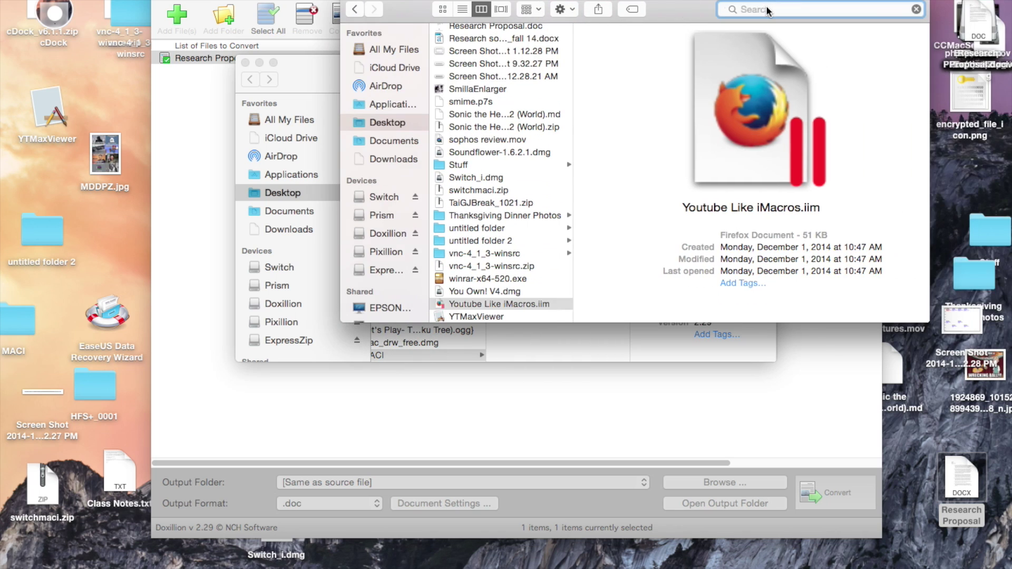
type("re")
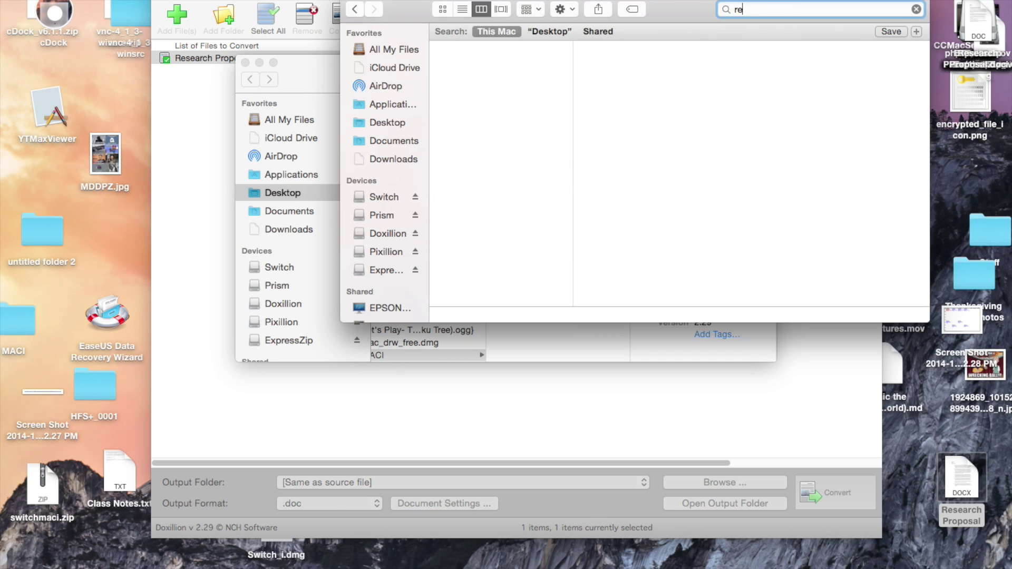
type("search proposal")
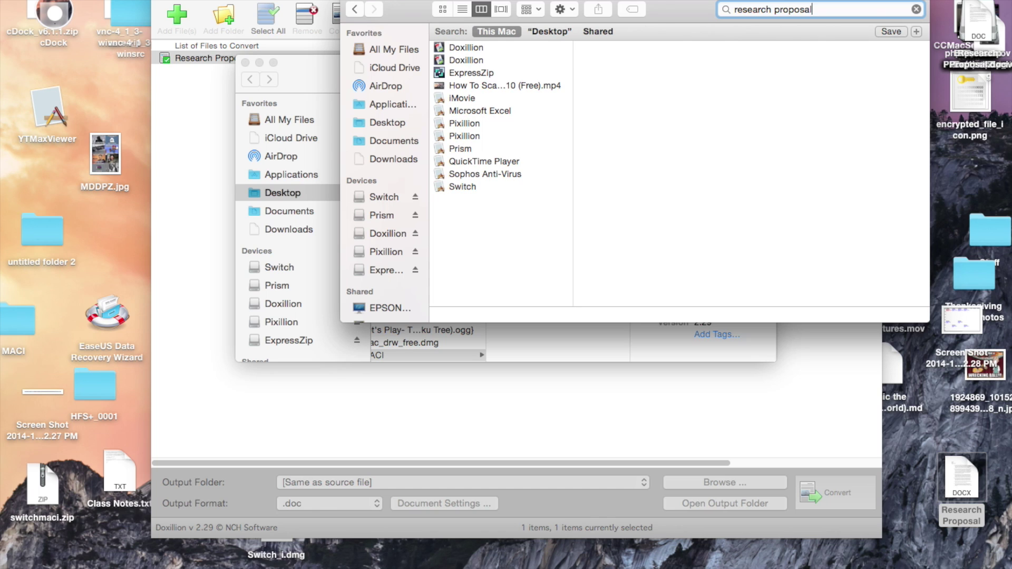
left_click(555, 31)
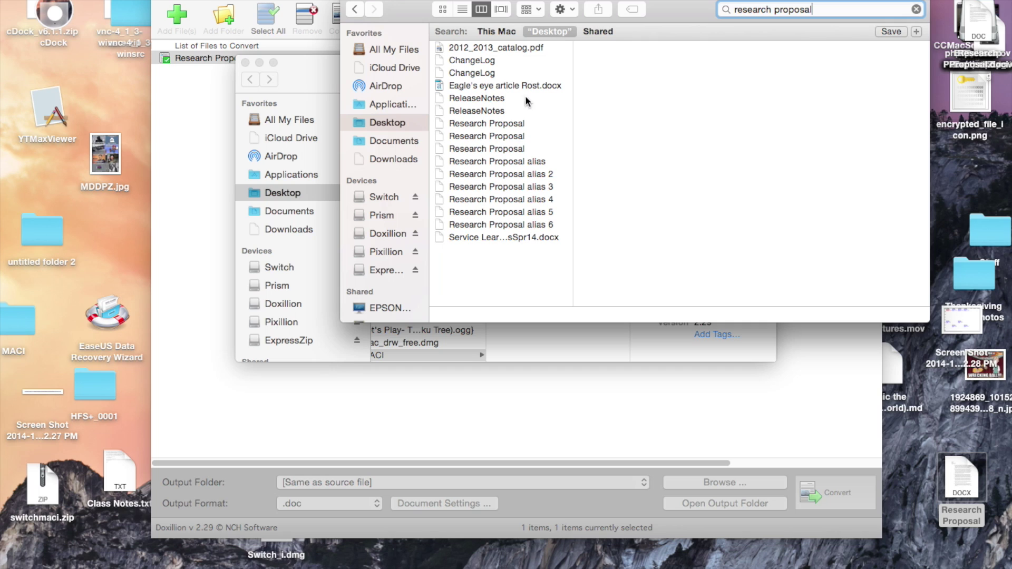
left_click(508, 125)
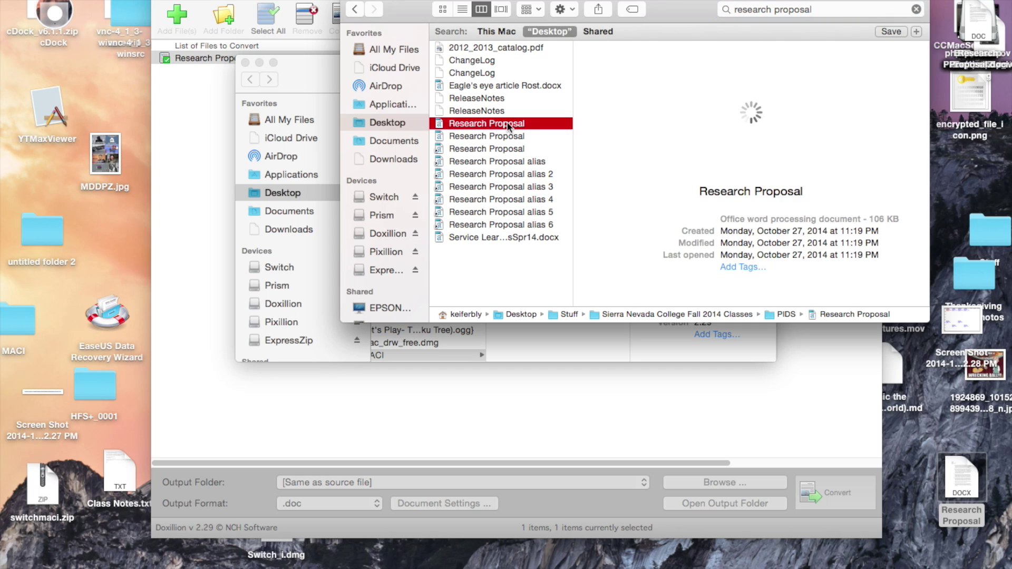
left_click(509, 136)
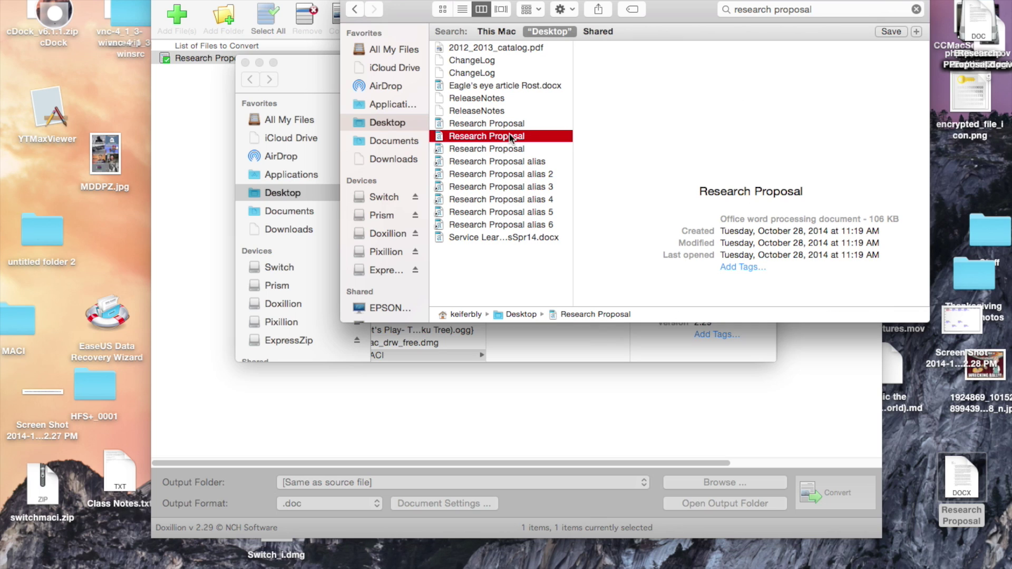
left_click(511, 126)
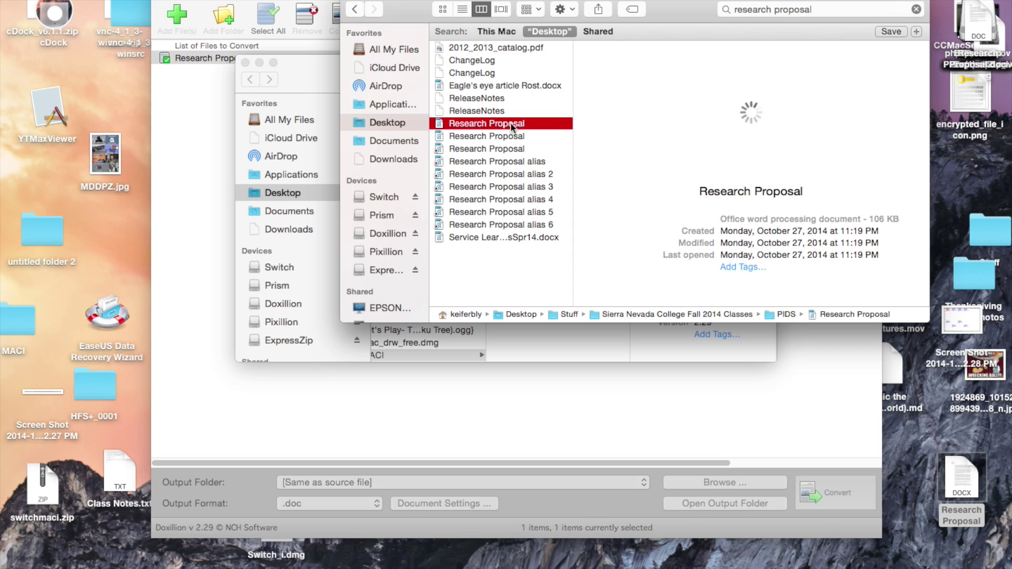
key("super+w")
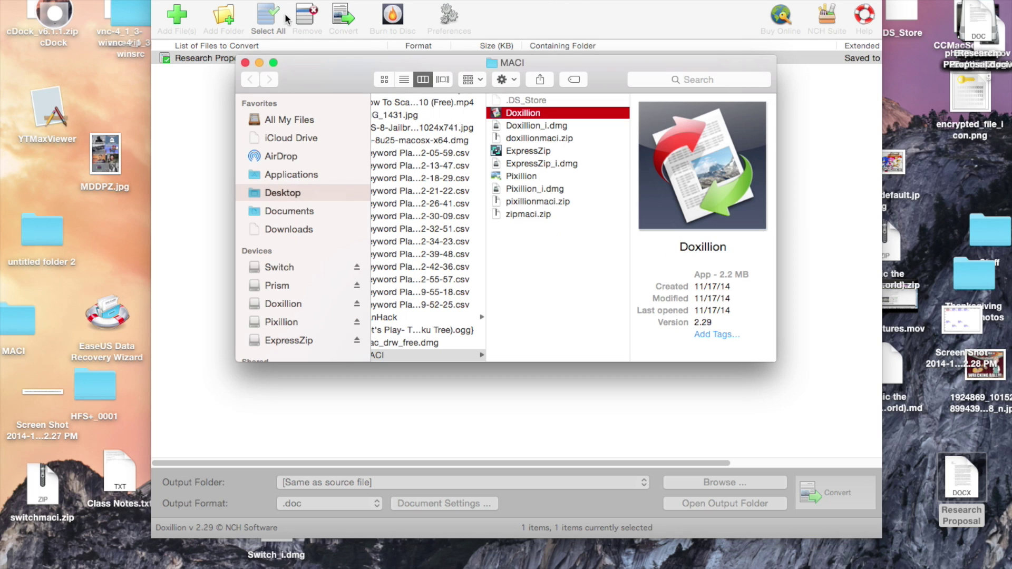
left_click(245, 62)
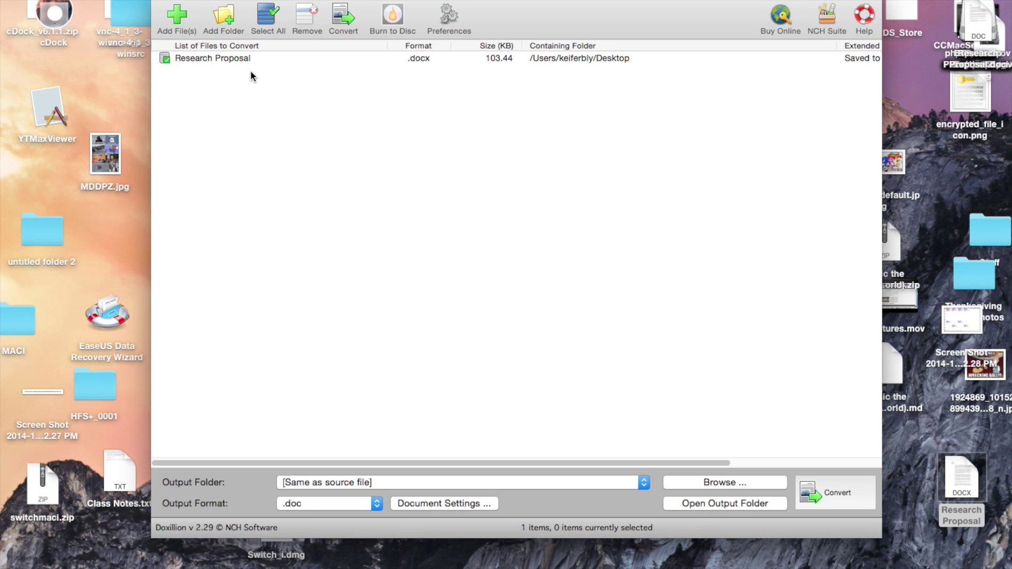
Step: Select all files in Doxillion's conversion list, then quit Doxillion
left_click(270, 26)
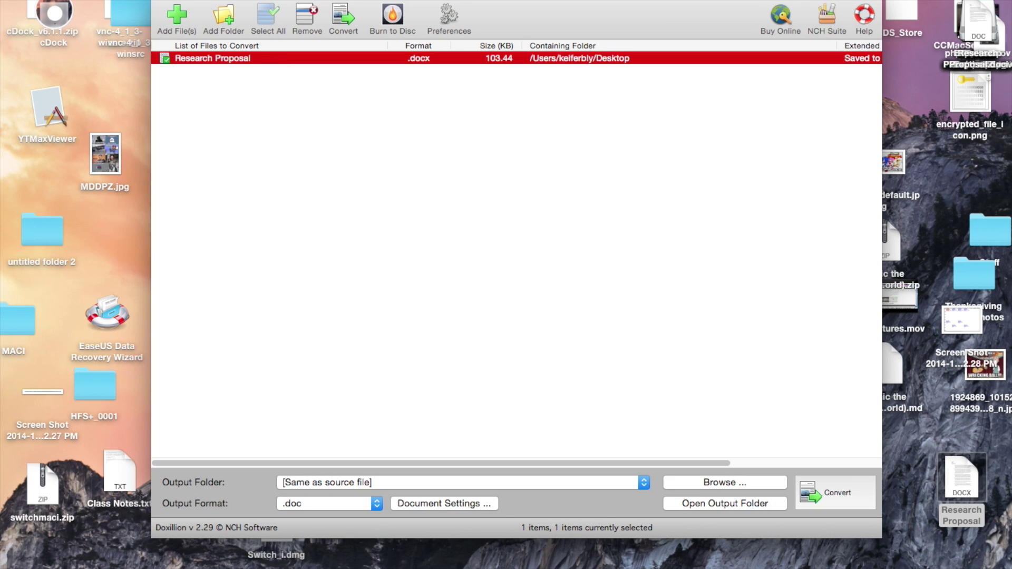
left_click(57, 1)
left_click(99, 117)
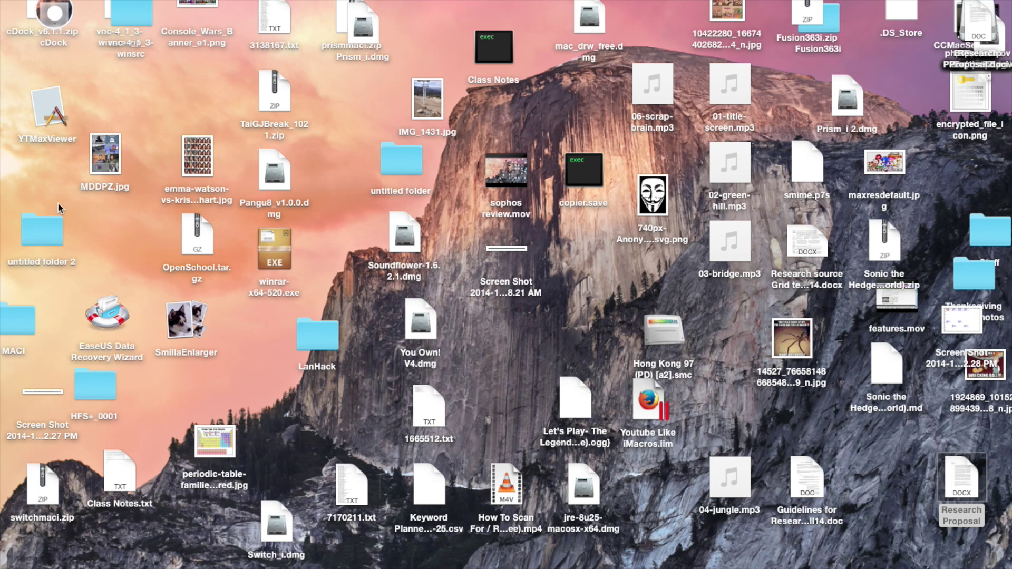
Step: Launch ExpressZip from the MACI folder, approving the security prompt and skipping optional extras
left_click(9, 321)
double_click(9, 321)
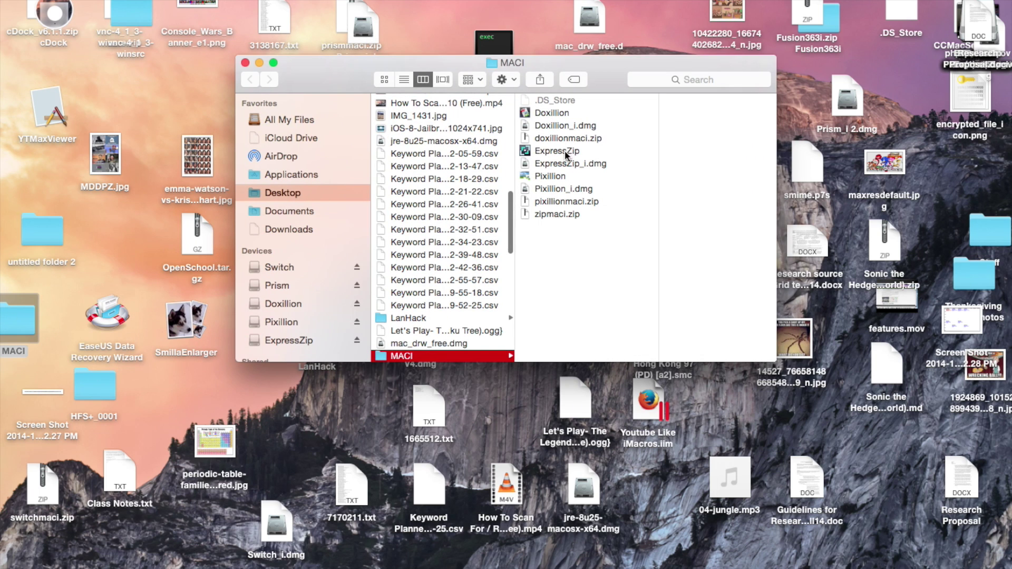
left_click(563, 152)
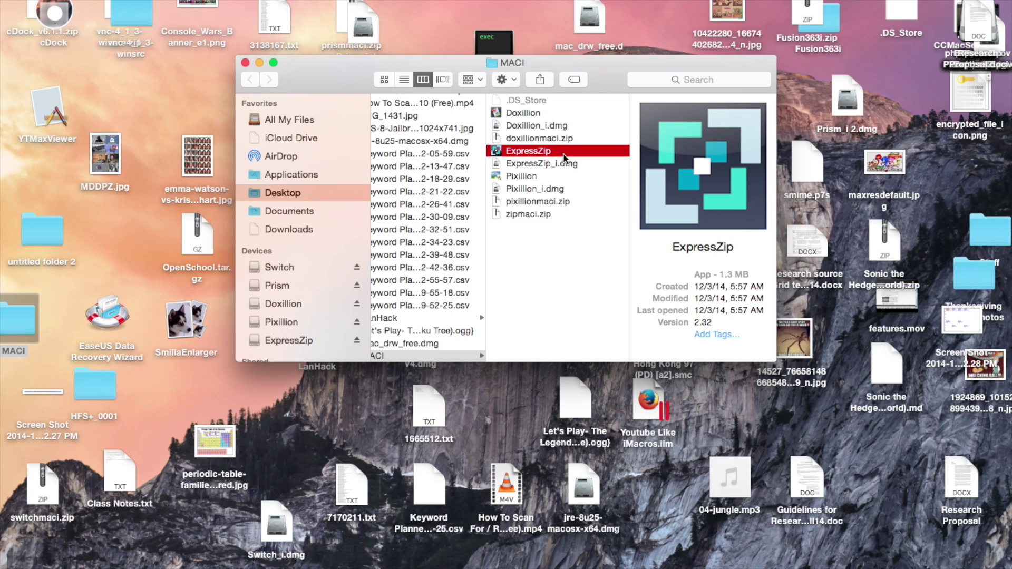
double_click(563, 152)
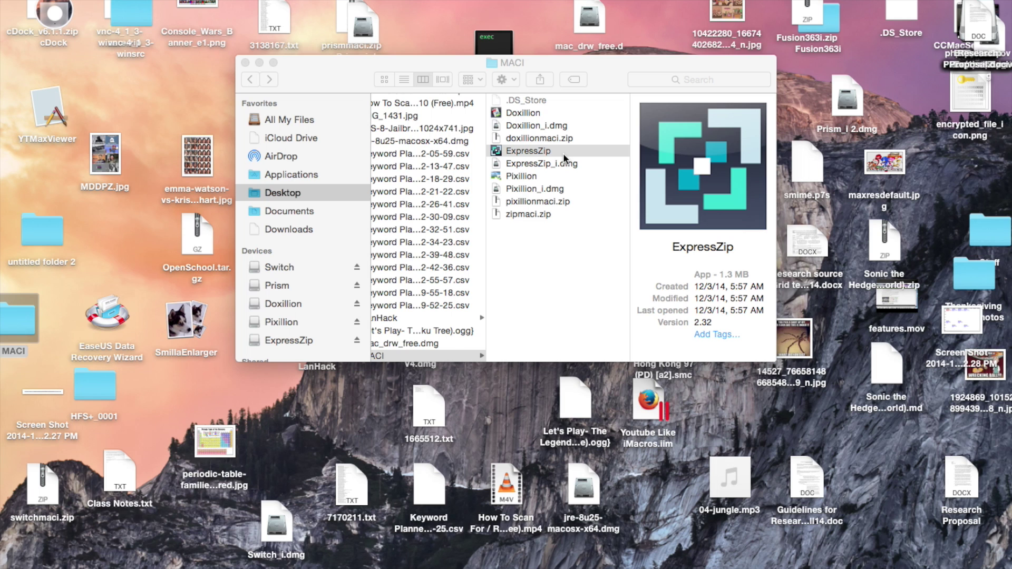
double_click(563, 153)
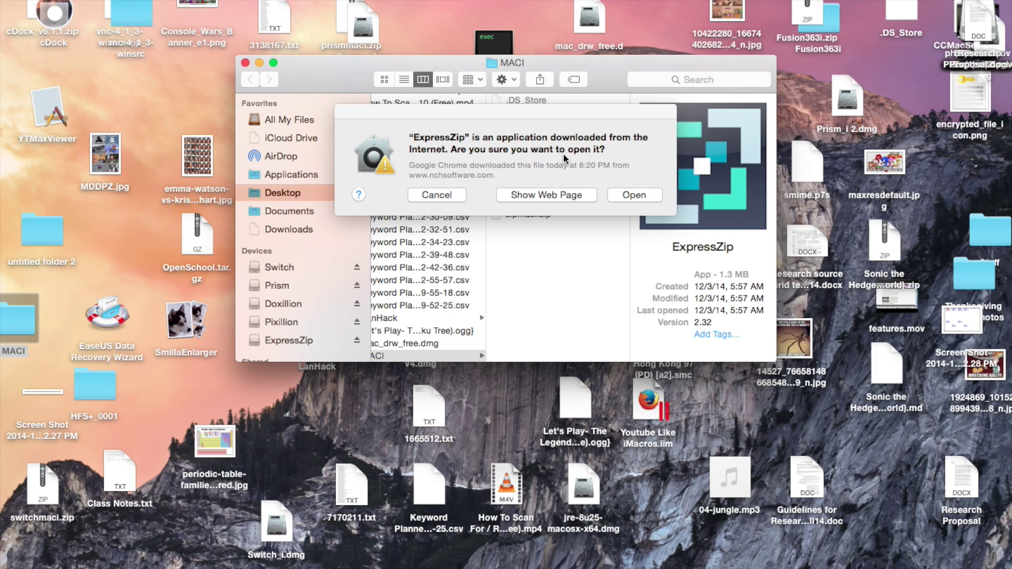
left_click(612, 194)
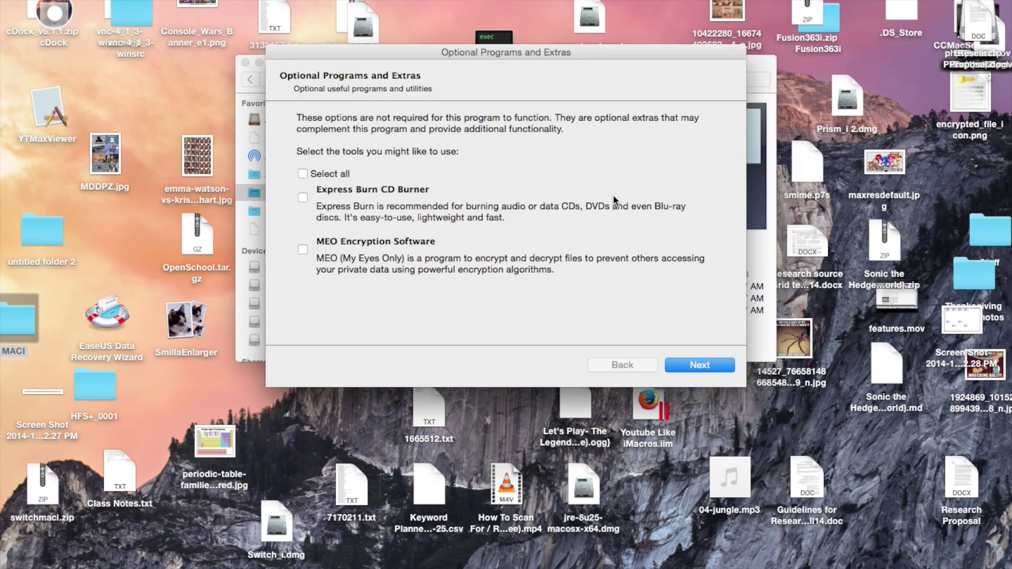
left_click(702, 364)
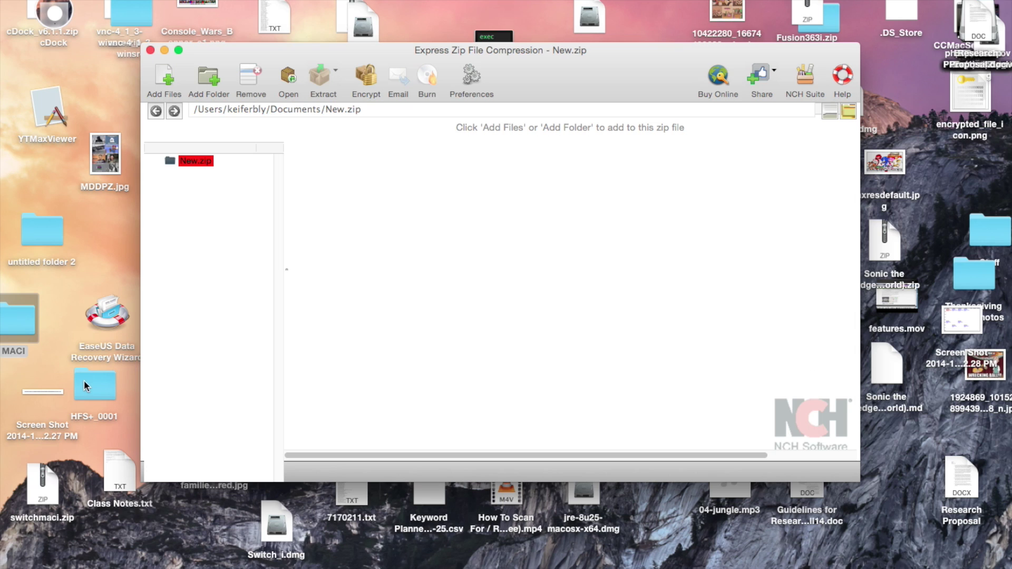
Step: Drag untitled folder 2 and vnc-4_1_3-winsrc into New.zip without converting images, then widen the window
left_click_drag(39, 214, 82, 183)
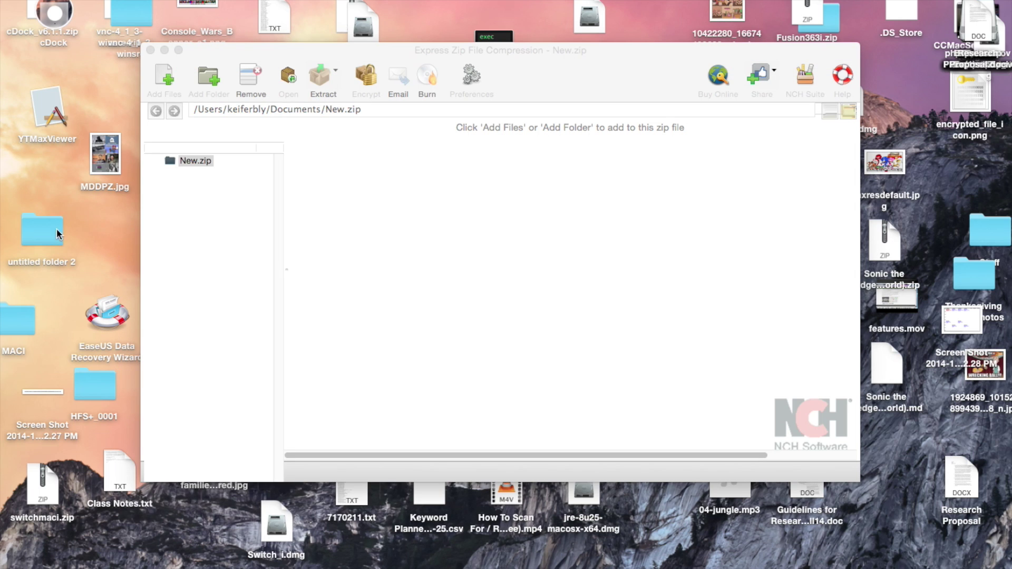
left_click_drag(56, 228, 338, 185)
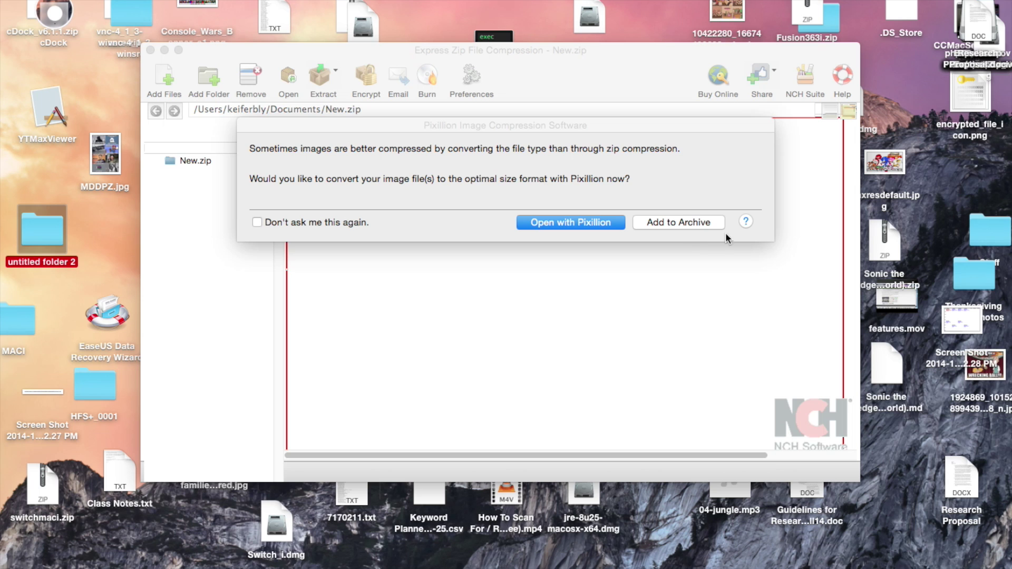
left_click(705, 223)
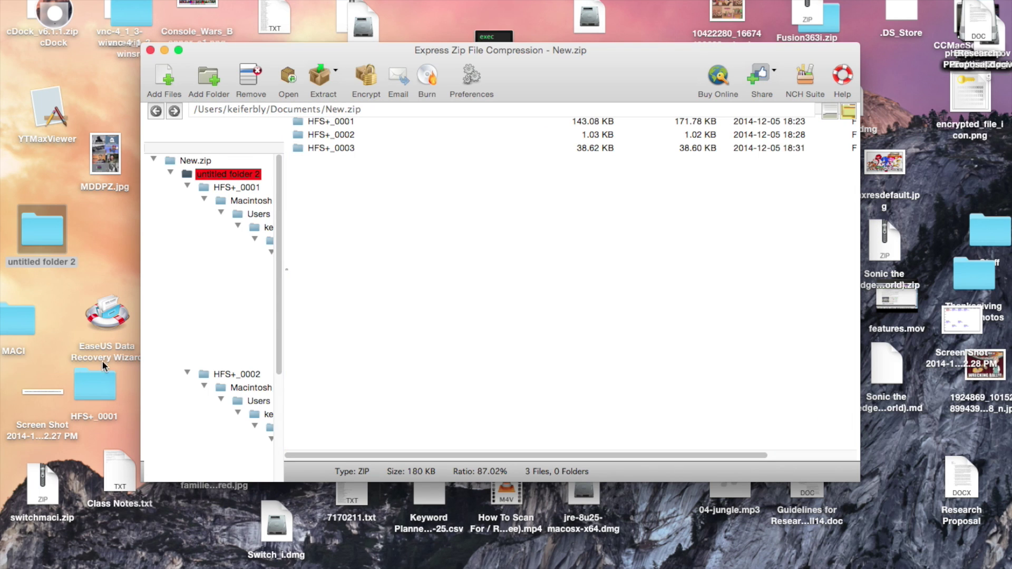
left_click_drag(43, 231, 409, 227)
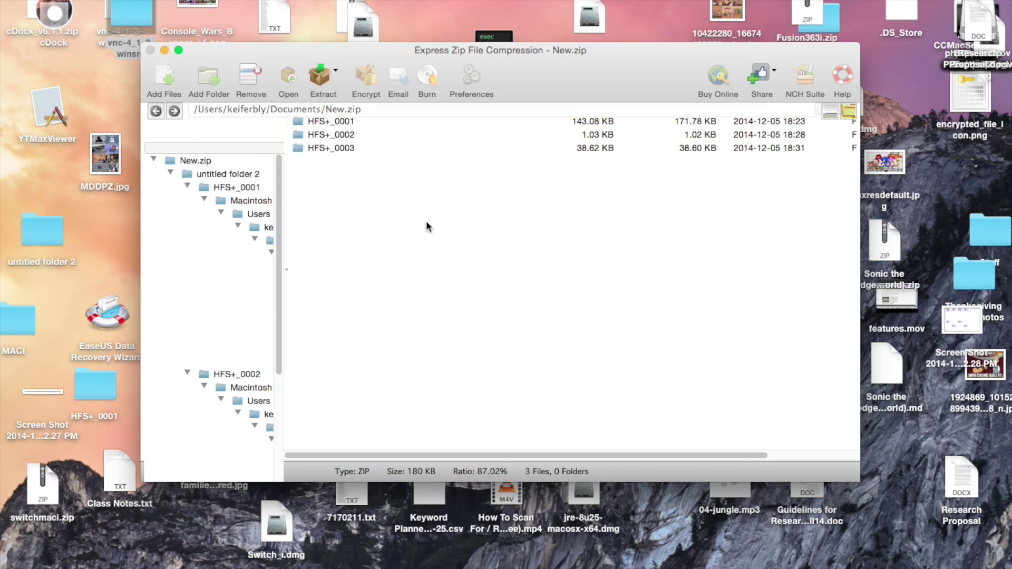
left_click(653, 222)
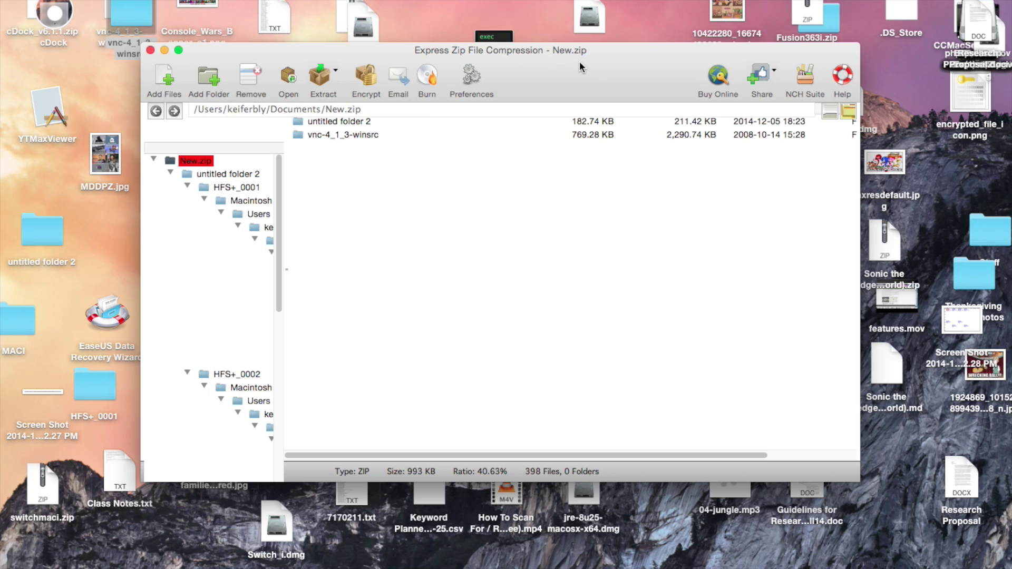
left_click_drag(580, 63, 462, 64)
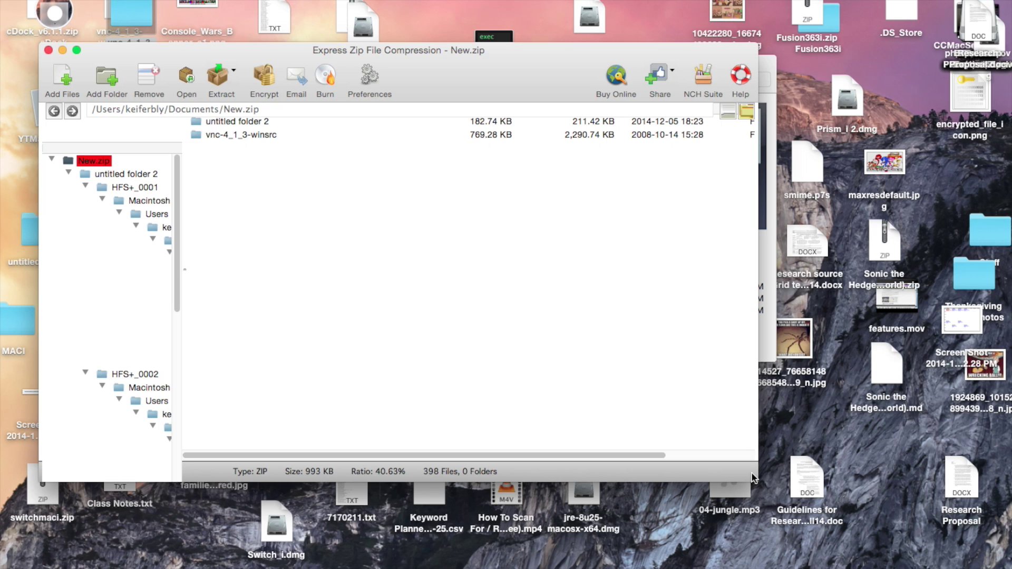
left_click_drag(755, 482, 962, 461)
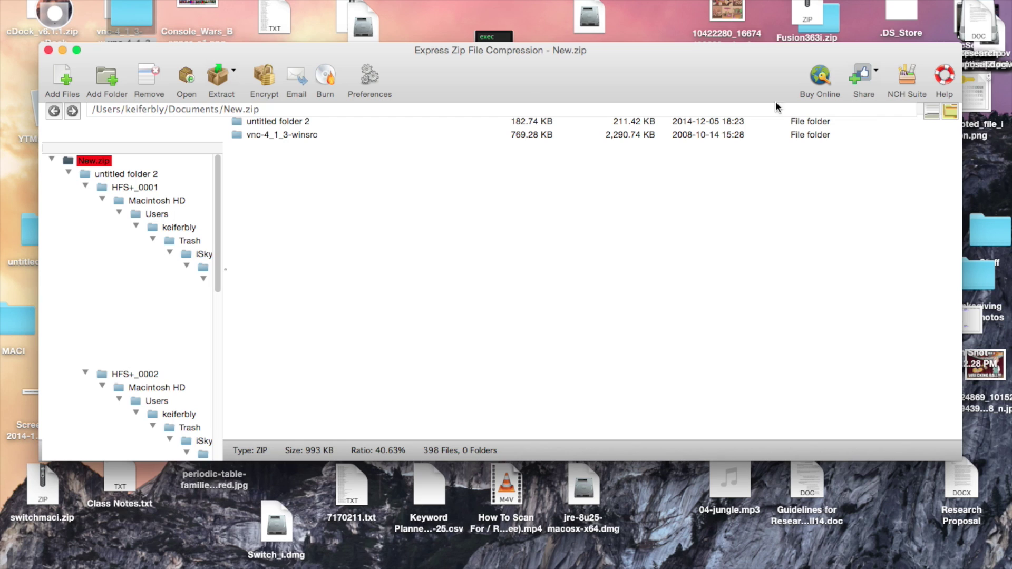
Step: Cancel the ExpressBurn download, close the Documents and MACI Finder windows, and quit ExpressZip
left_click(327, 78)
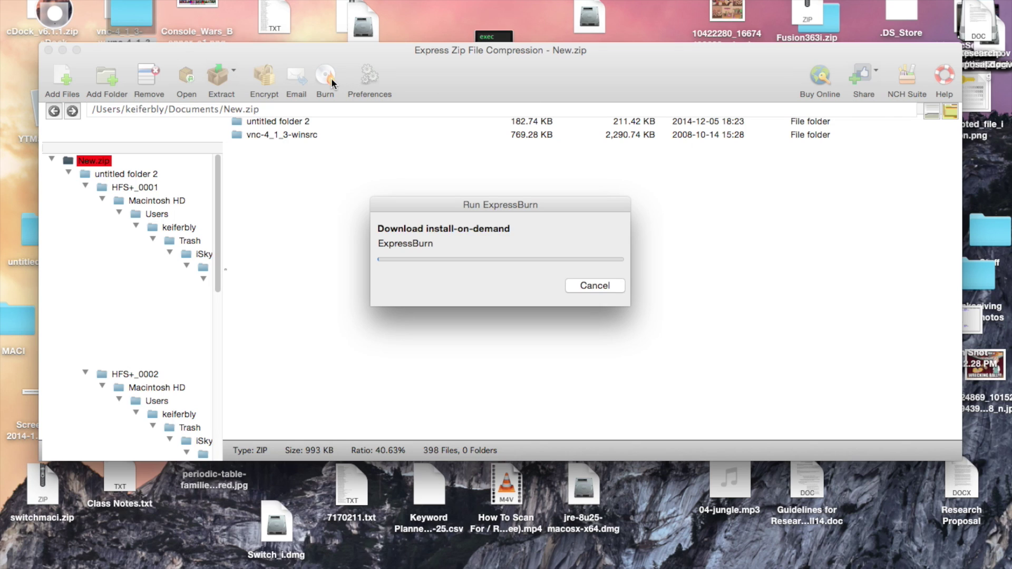
left_click(595, 286)
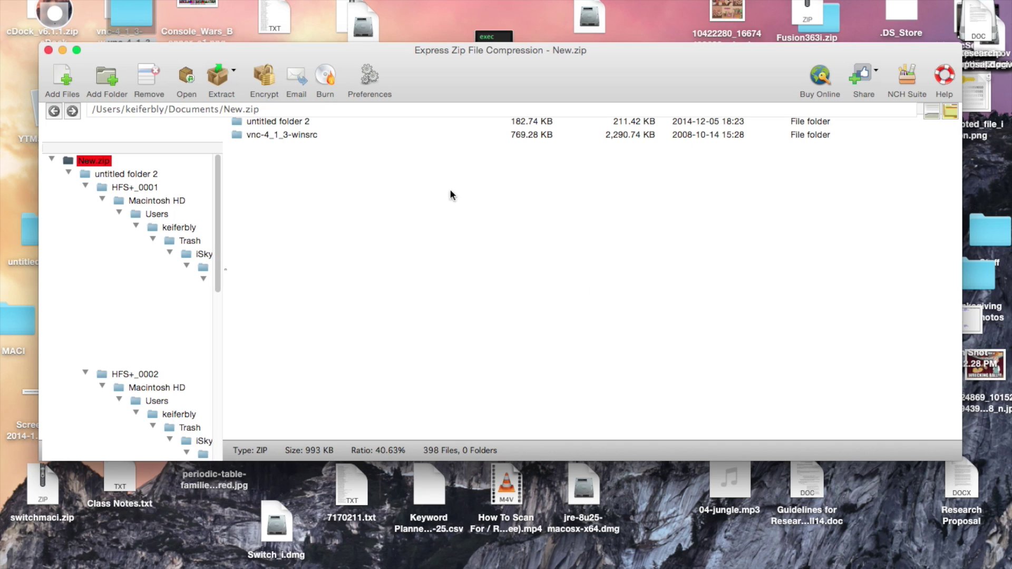
left_click(945, 108)
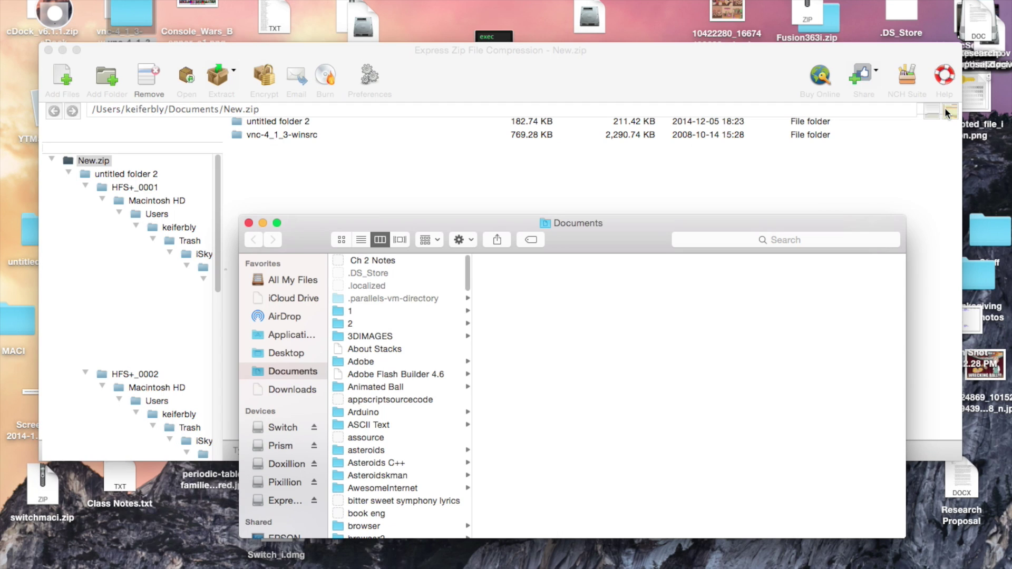
left_click(248, 222)
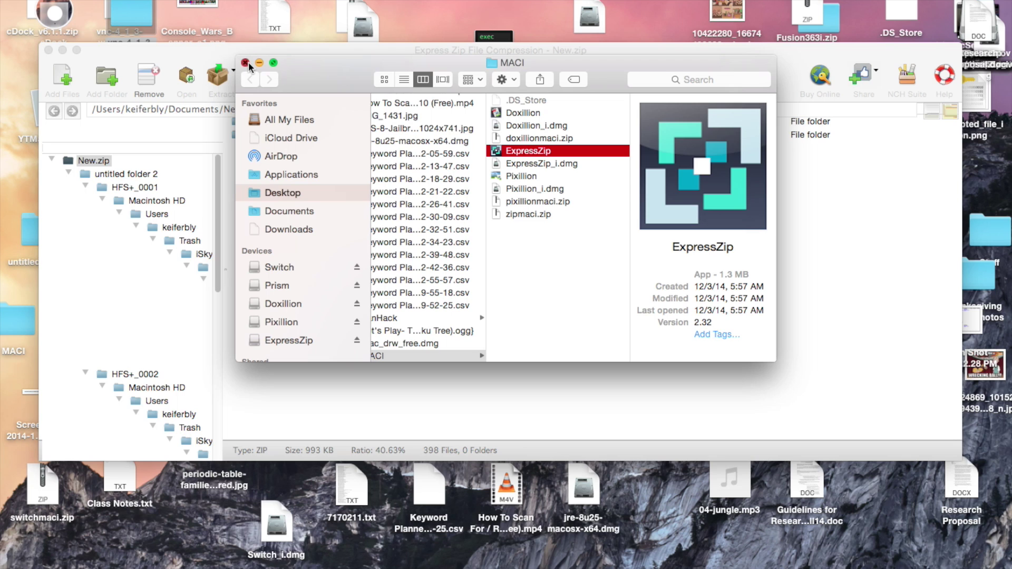
left_click(245, 62)
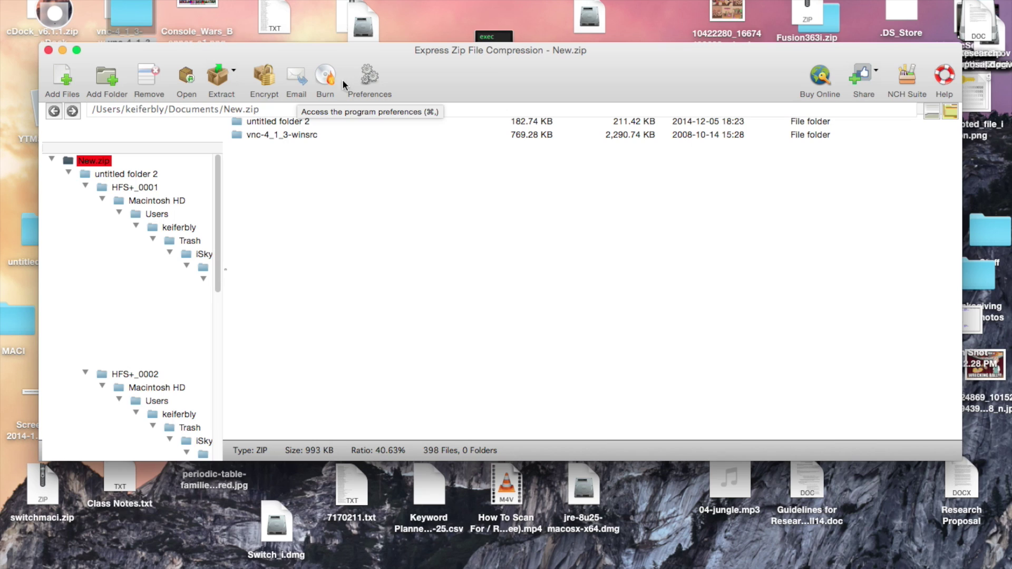
left_click(63, 0)
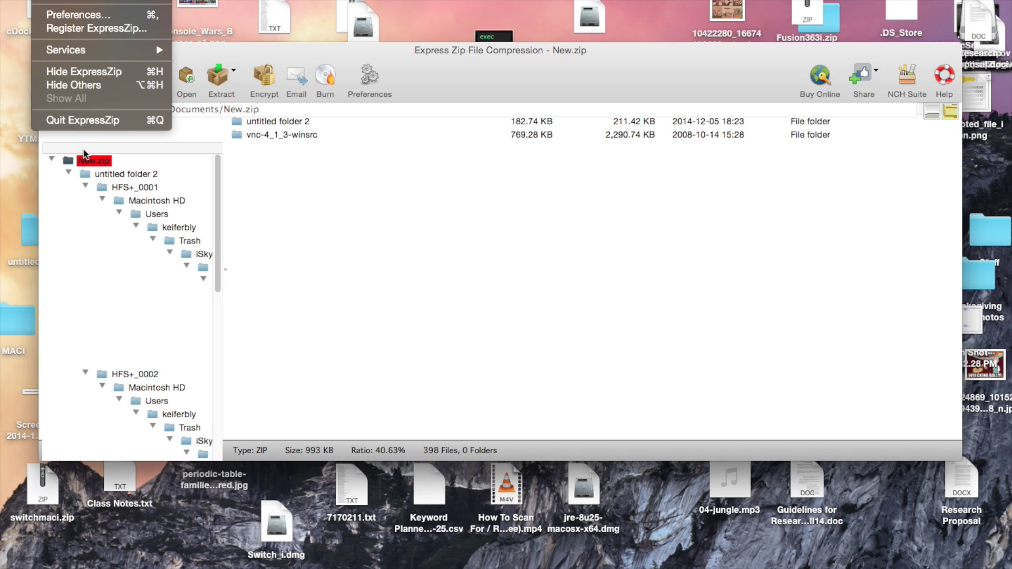
left_click(85, 121)
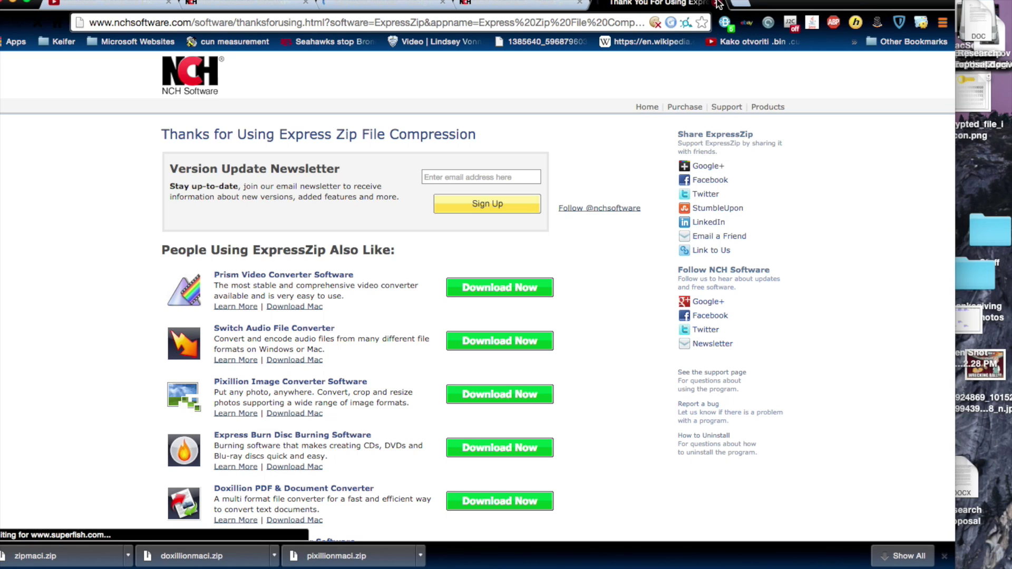
Step: Close the Express Zip and Doxillion thank-you tabs, then hide Chrome from the converters page
left_click(718, 5)
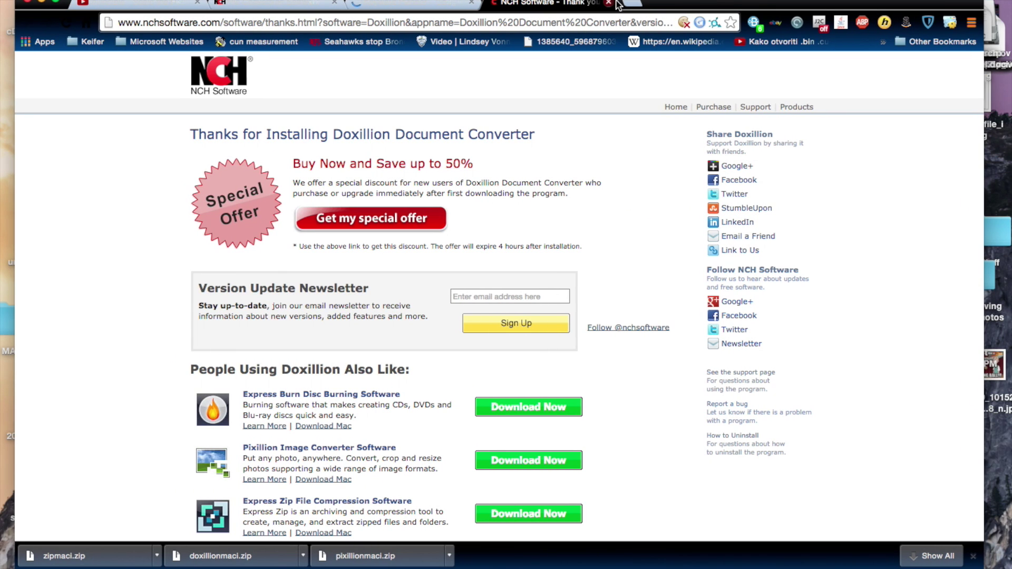
left_click(609, 3)
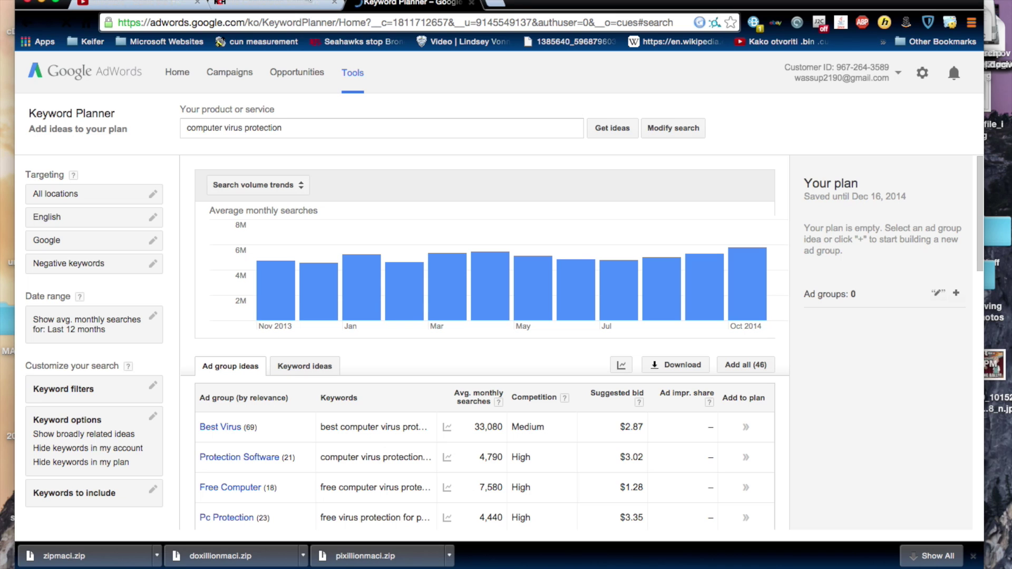
left_click(288, 6)
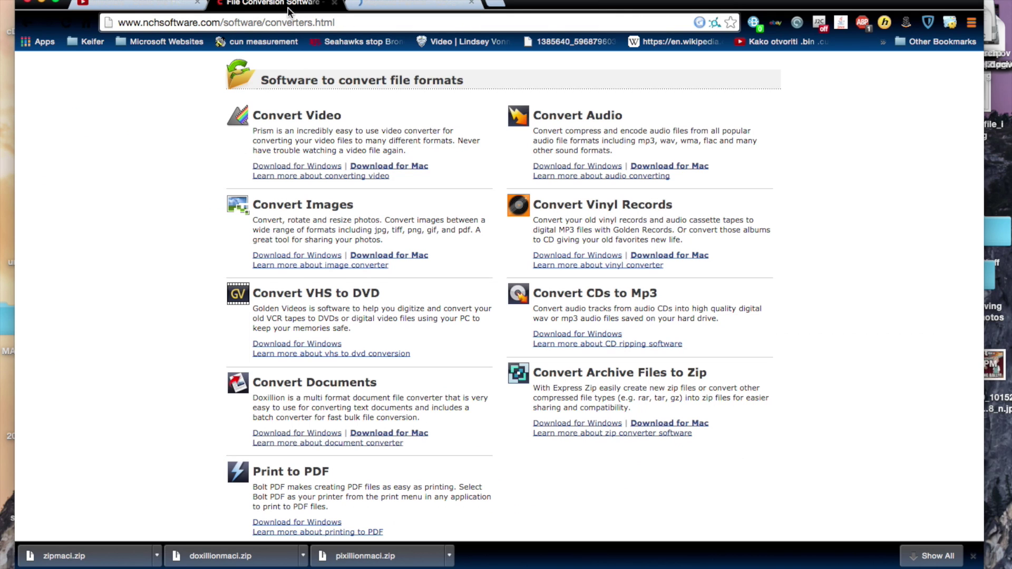
left_click(41, 3)
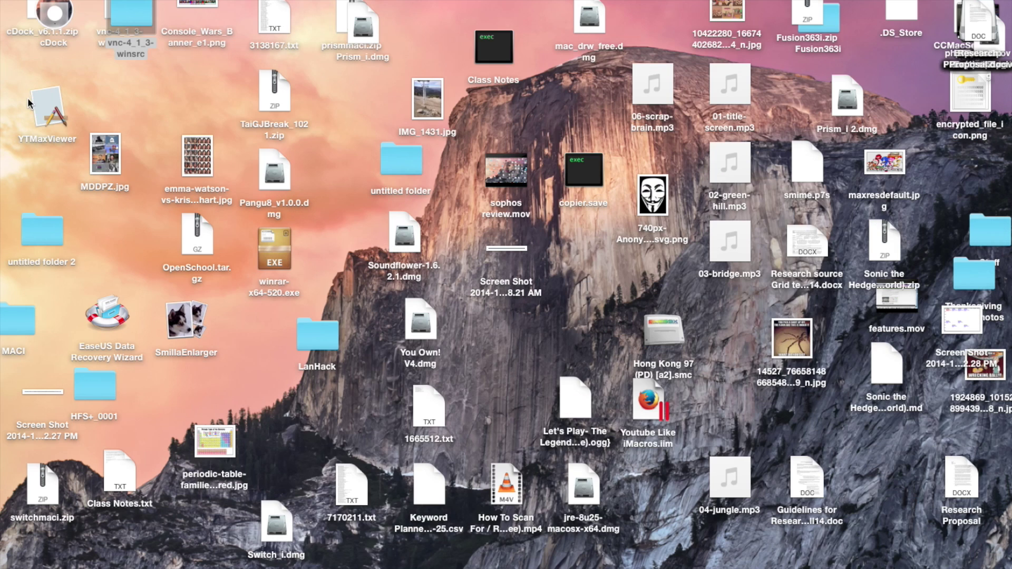
Step: Launch Pixillion from the MACI folder, approving the security prompt and skipping the optional extras
left_click(27, 315)
double_click(27, 314)
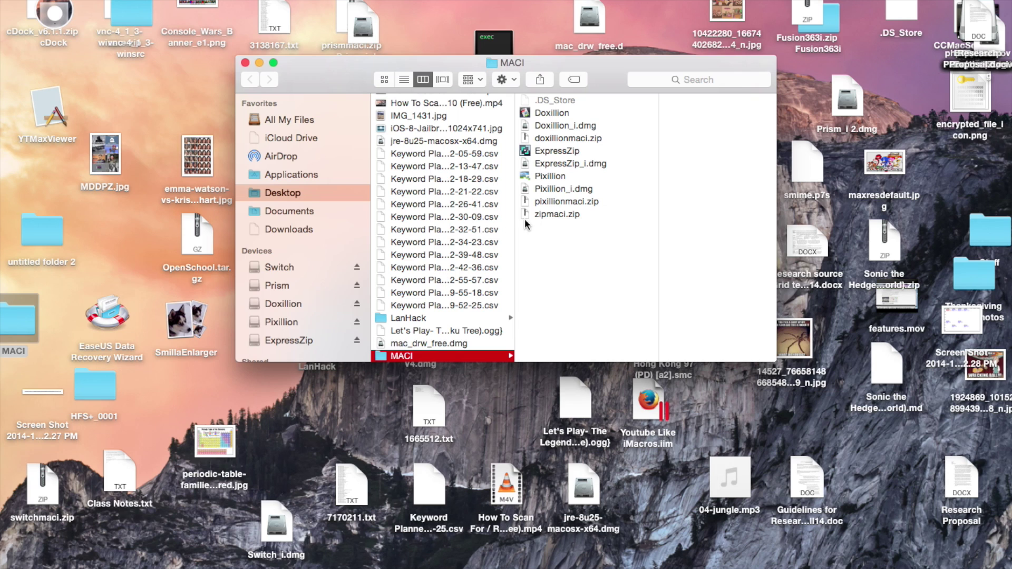
left_click(546, 178)
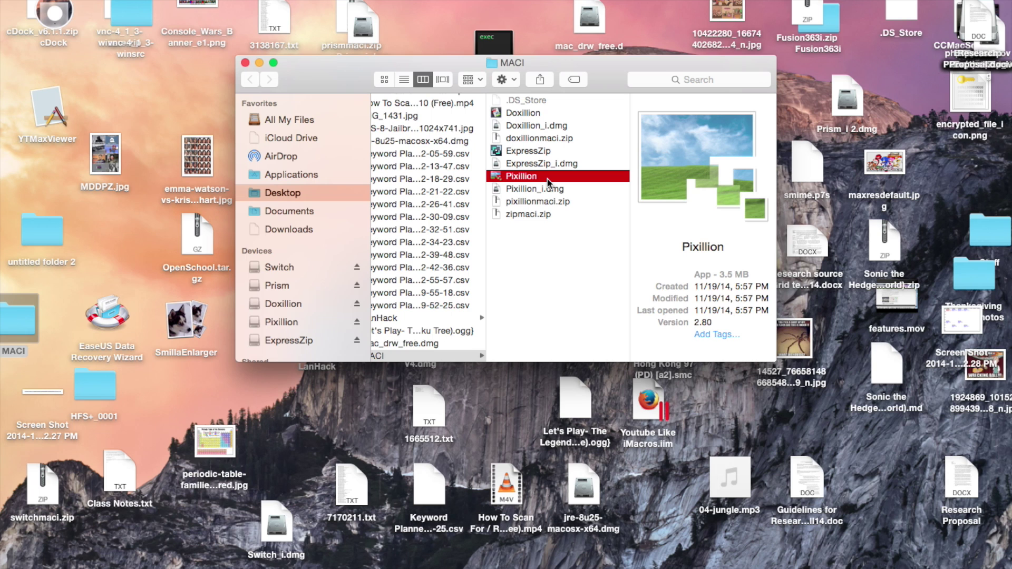
double_click(547, 179)
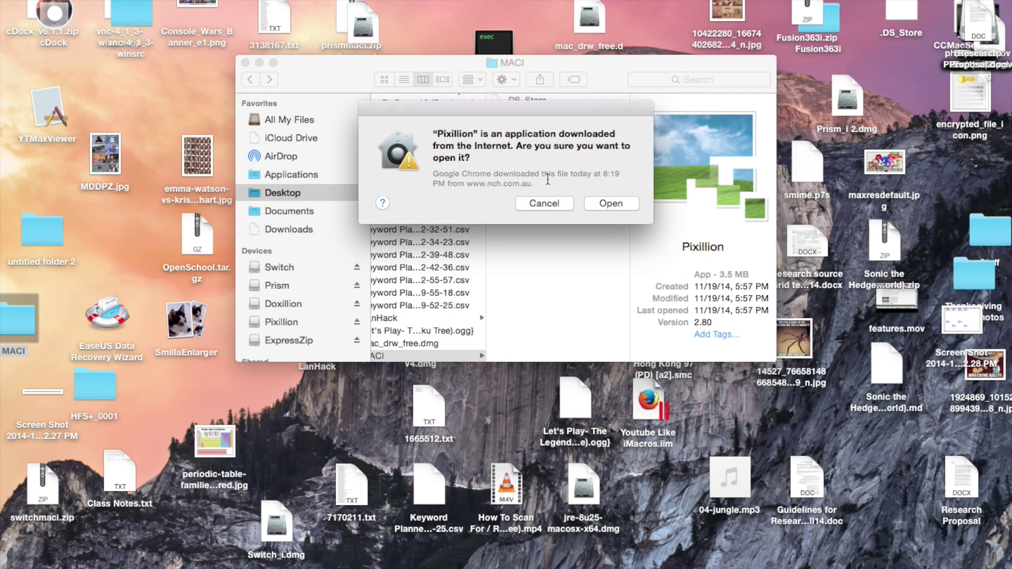
left_click(596, 200)
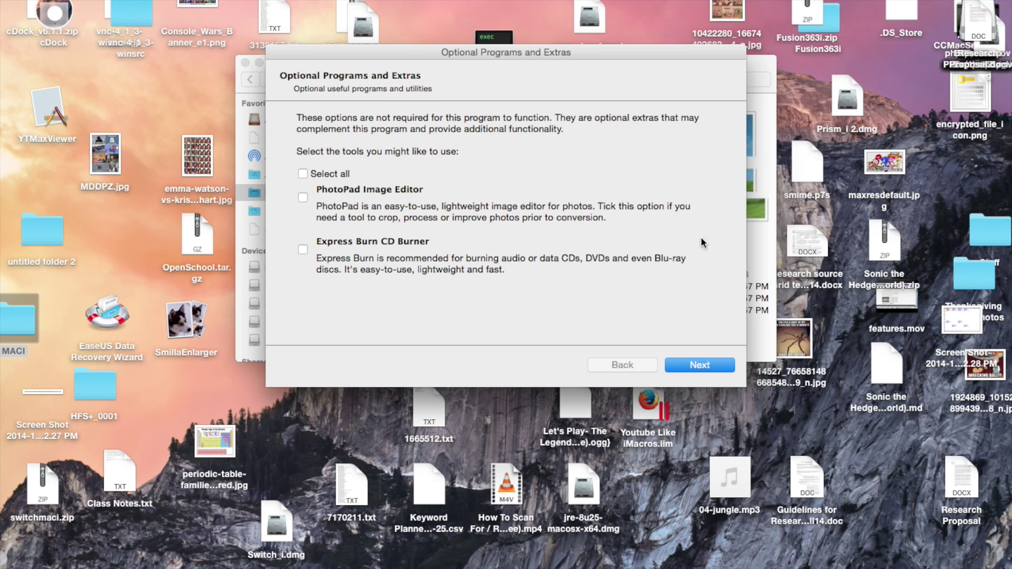
left_click(713, 362)
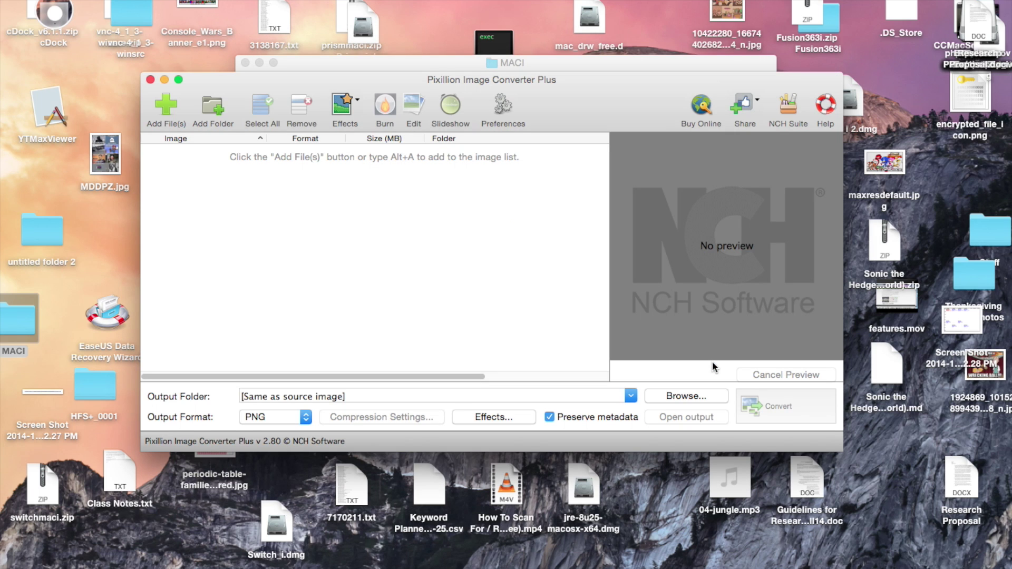
Step: Add the desktop wrecking-ball JPEG to the list and keep PNG as the output format
left_click_drag(969, 403, 495, 300)
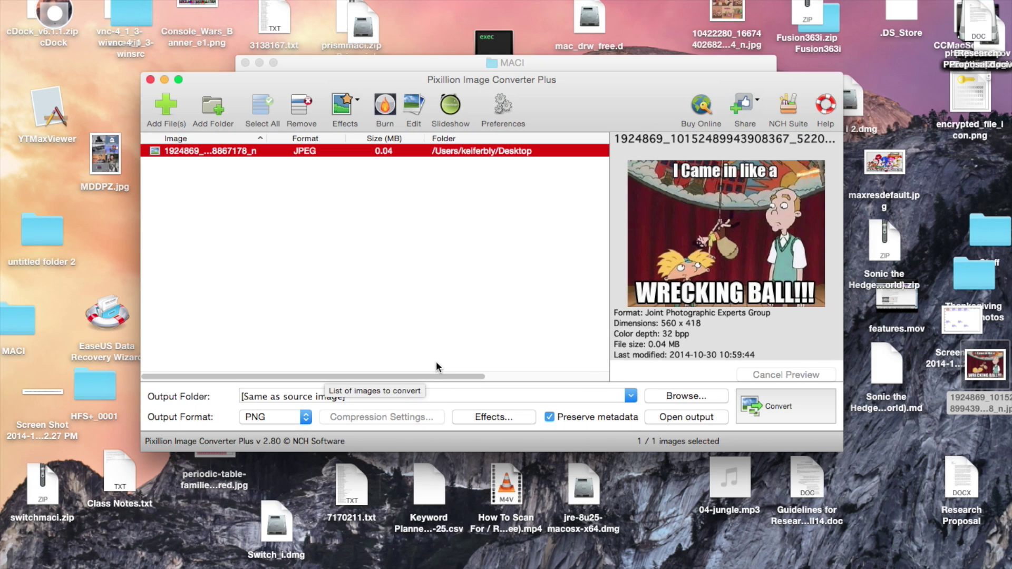
left_click(305, 417)
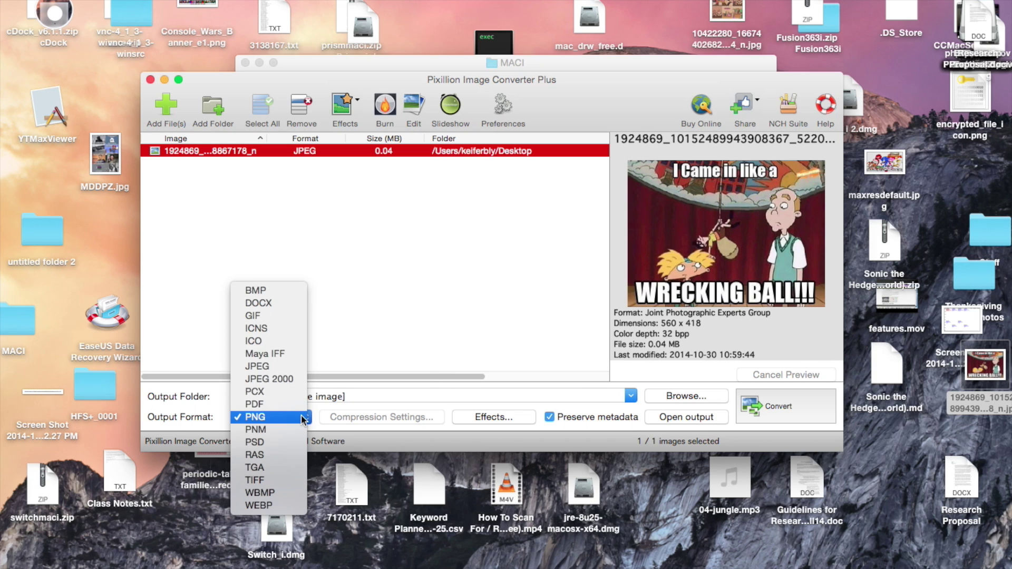
left_click(275, 415)
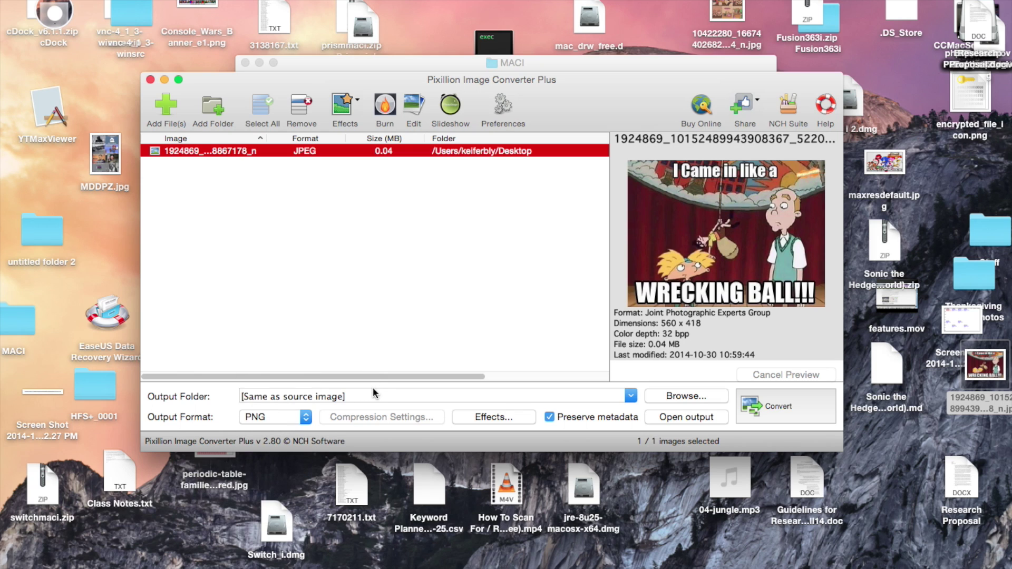
Step: Clear the Output Folder field
left_click(329, 400)
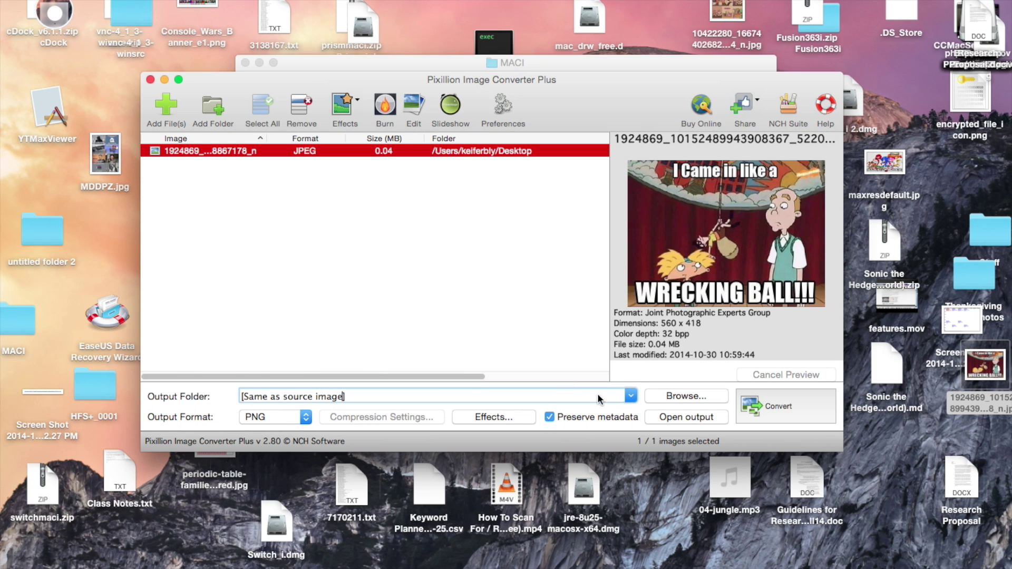
left_click(631, 396)
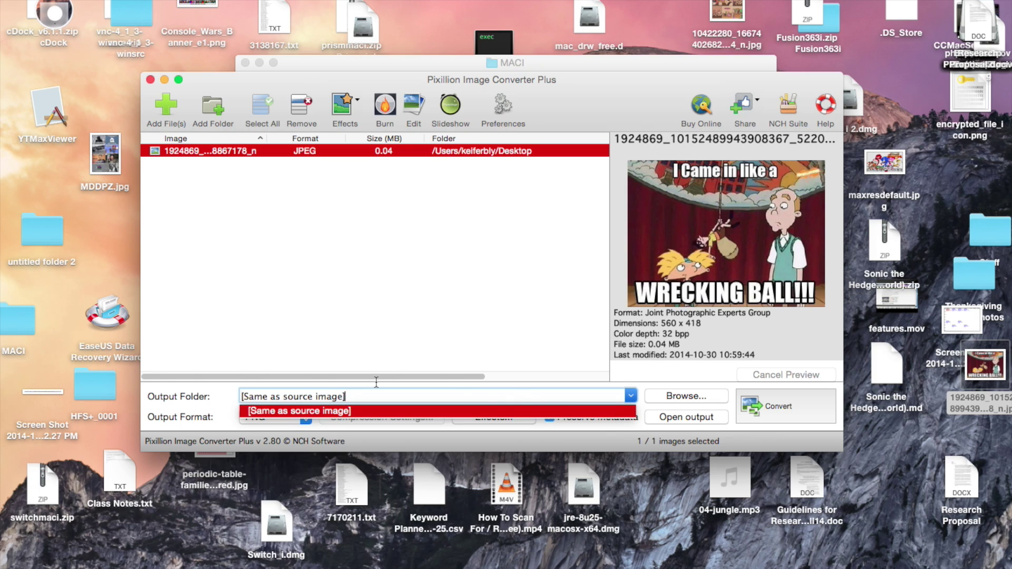
left_click_drag(350, 399, 237, 391)
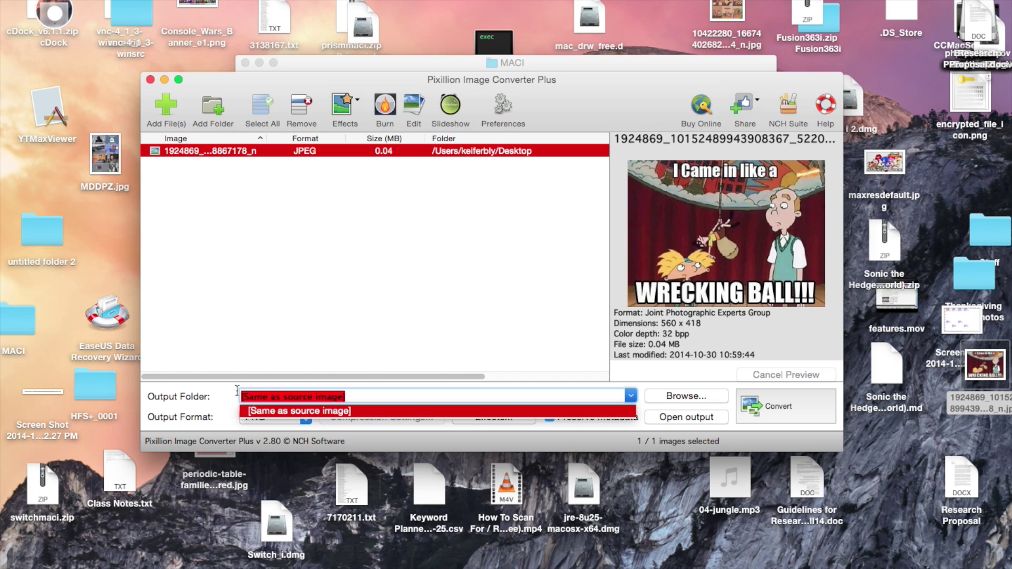
key("BackSpace")
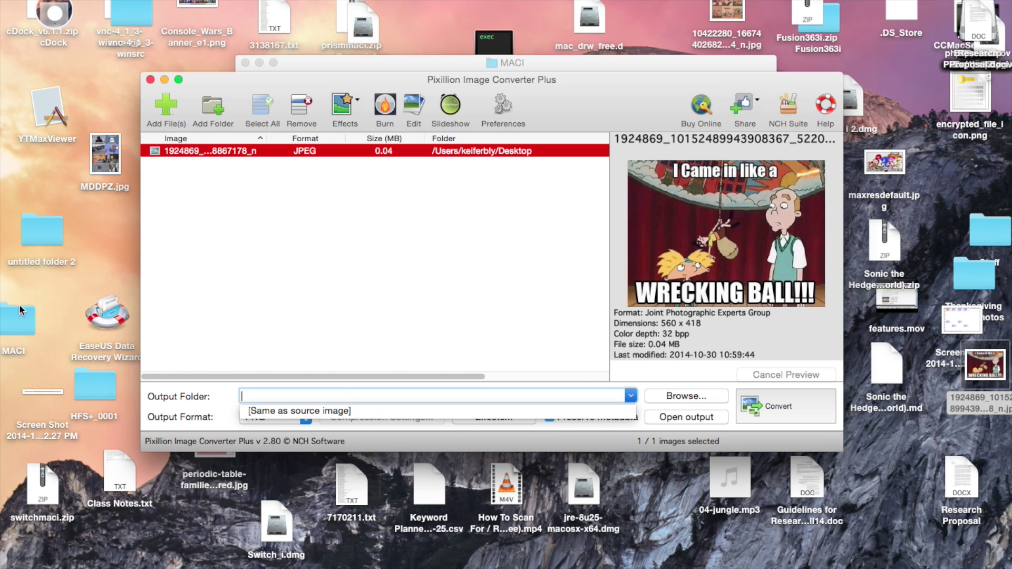
Step: Add the MACI folder's images to the list and open the output-folder chooser
left_click_drag(20, 310, 268, 391)
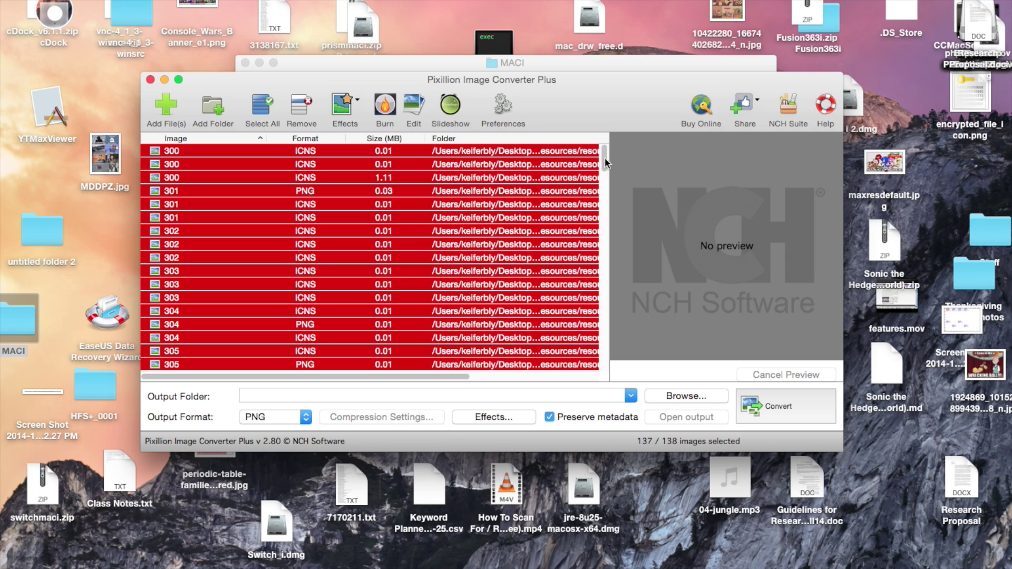
left_click_drag(605, 158, 612, 502)
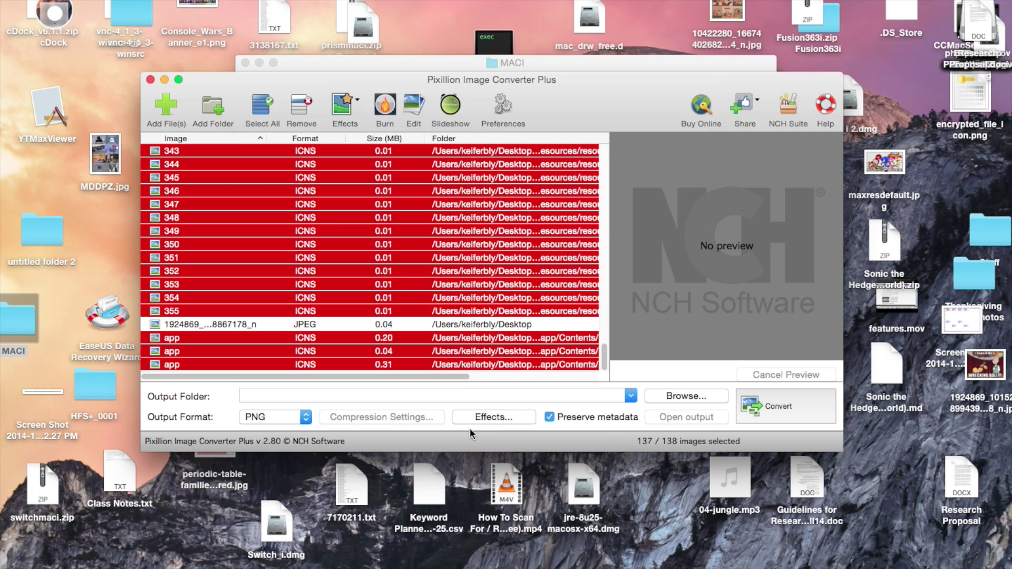
left_click(503, 395)
left_click(688, 395)
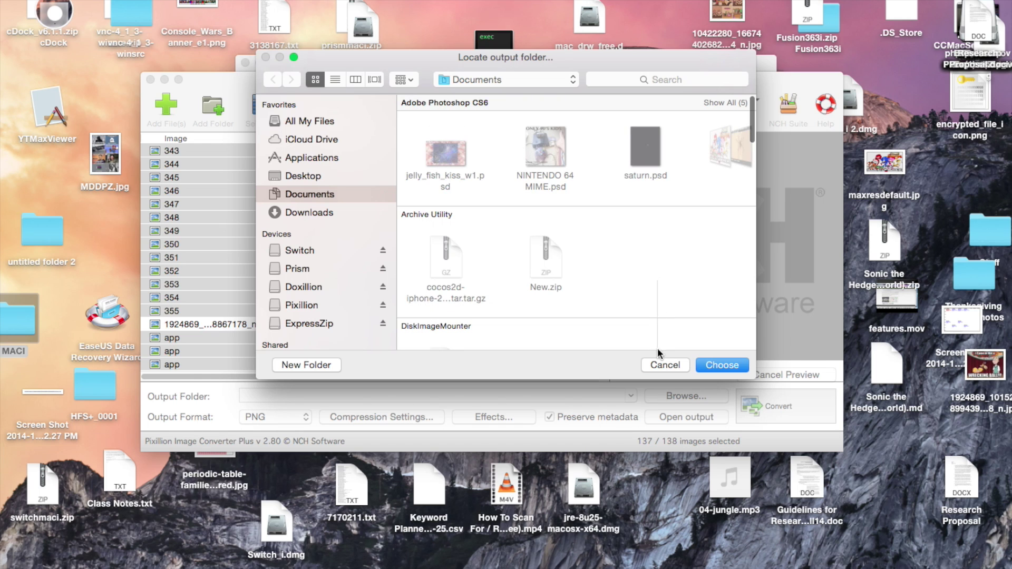
Step: Set the Desktop's MACI folder as the output folder
scroll(657, 316, "down", 15)
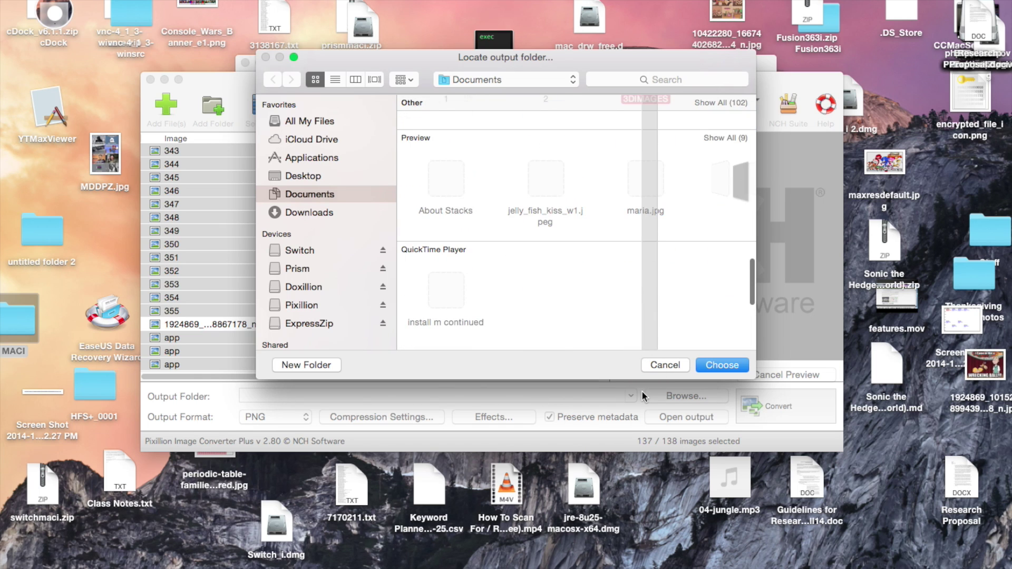
scroll(600, 340, "down", 3)
scroll(591, 211, "up", 15)
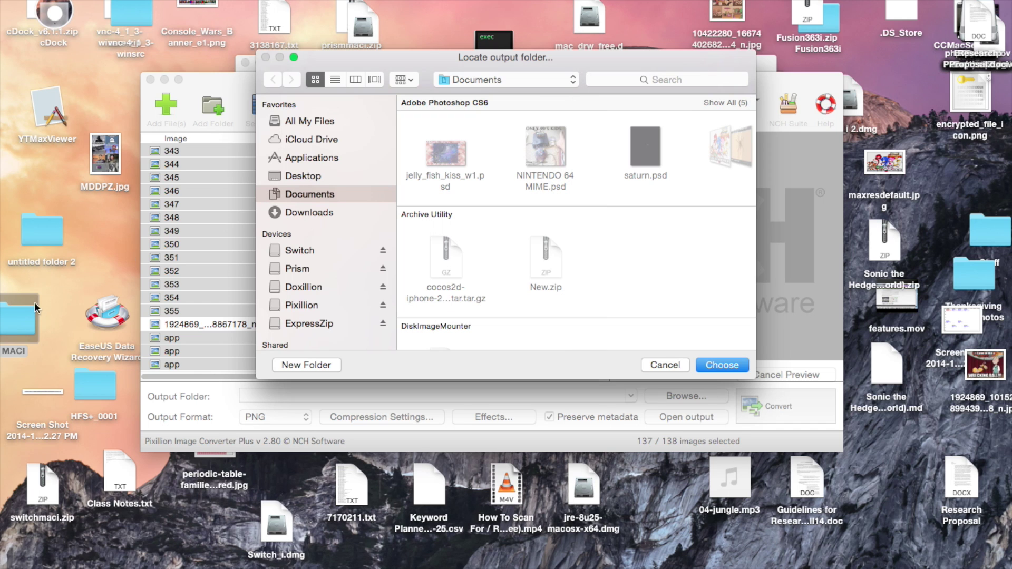
left_click_drag(22, 317, 468, 77)
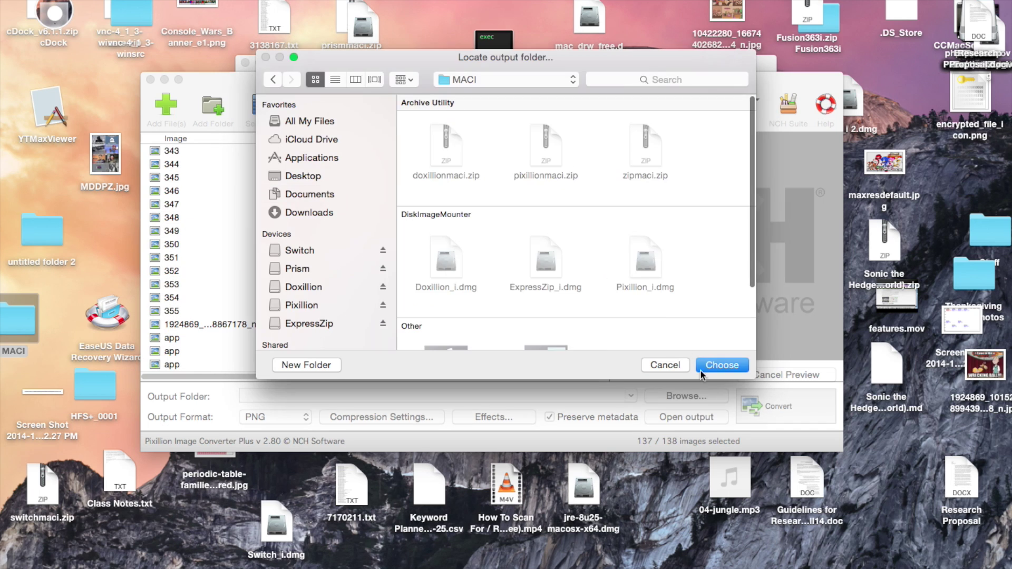
left_click(735, 365)
Step: Decline converting all images, convert only image 354 to PNG, and open MACI
left_click(773, 401)
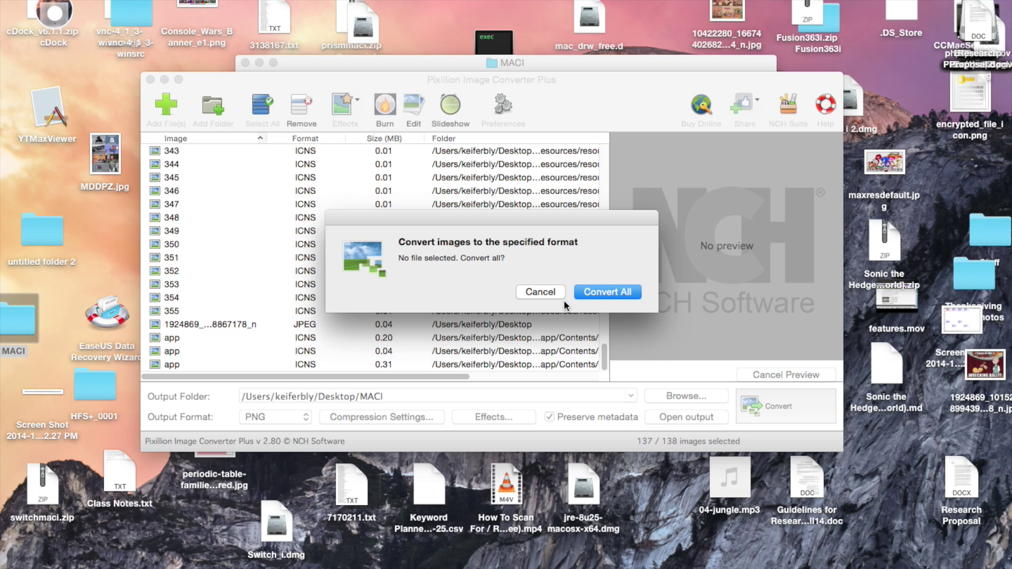
left_click(554, 290)
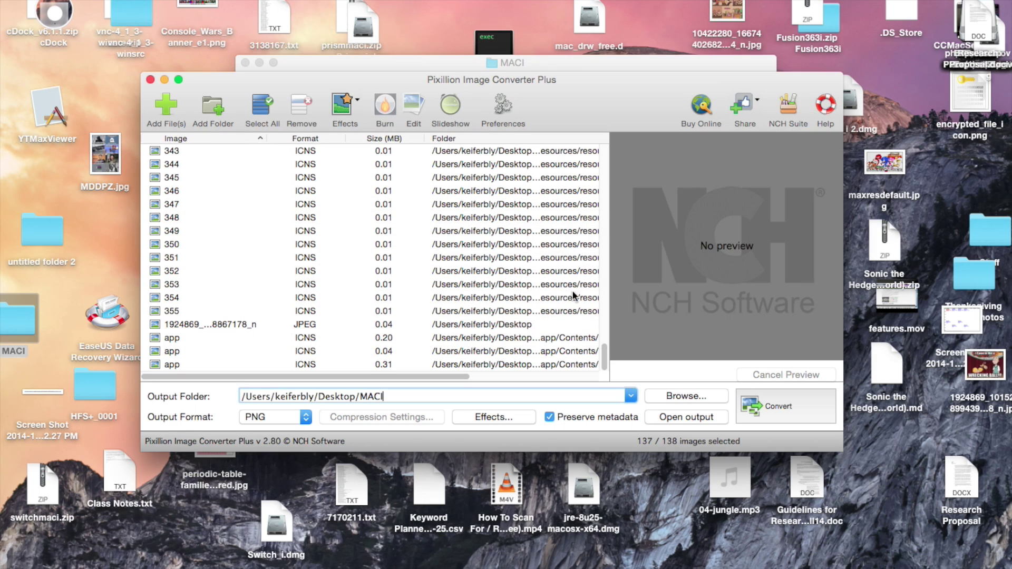
left_click(514, 299)
left_click(780, 406)
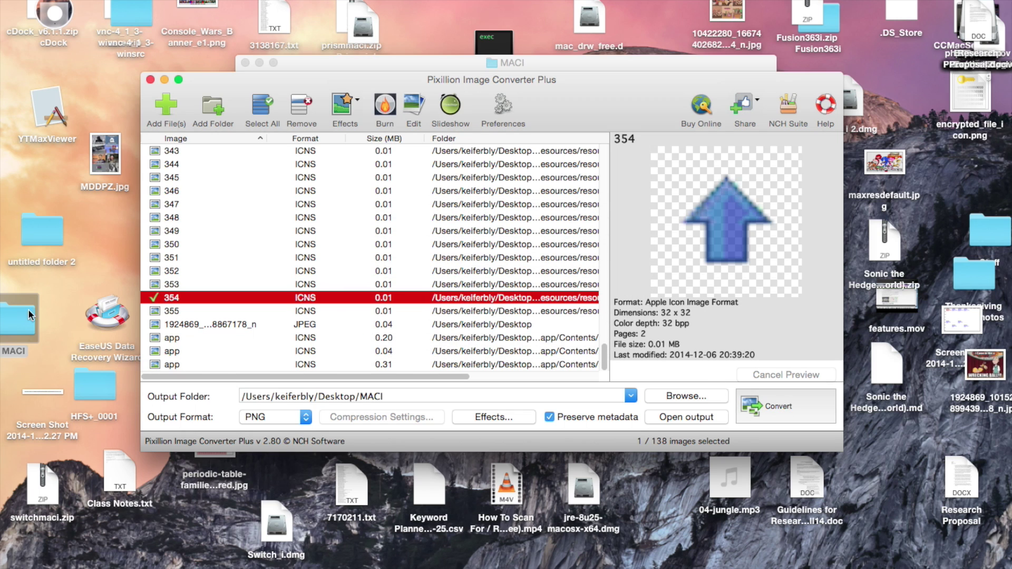
double_click(16, 315)
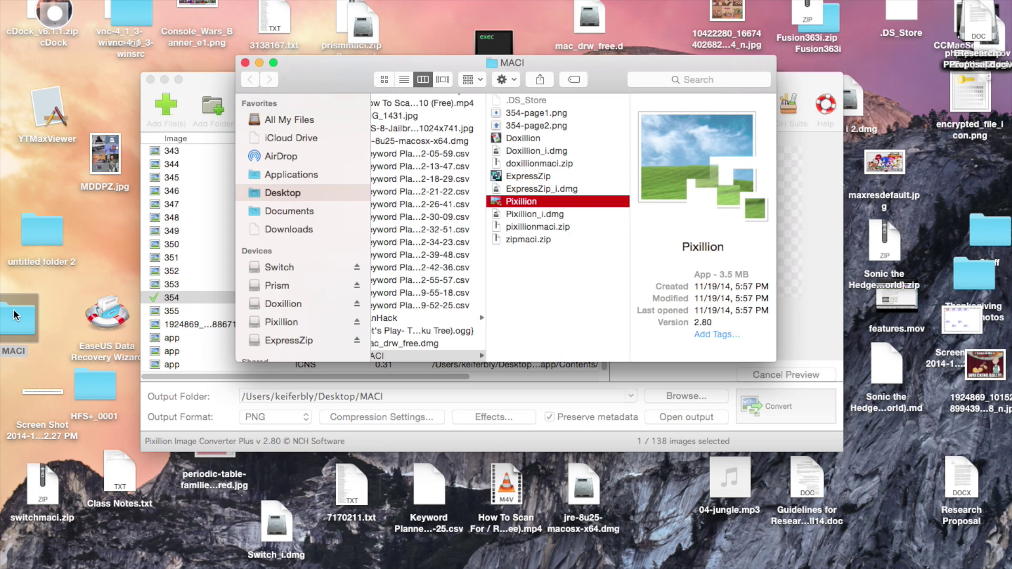
Step: Preview 354-page2.png in the MACI folder, then close the folder window
left_click(522, 126)
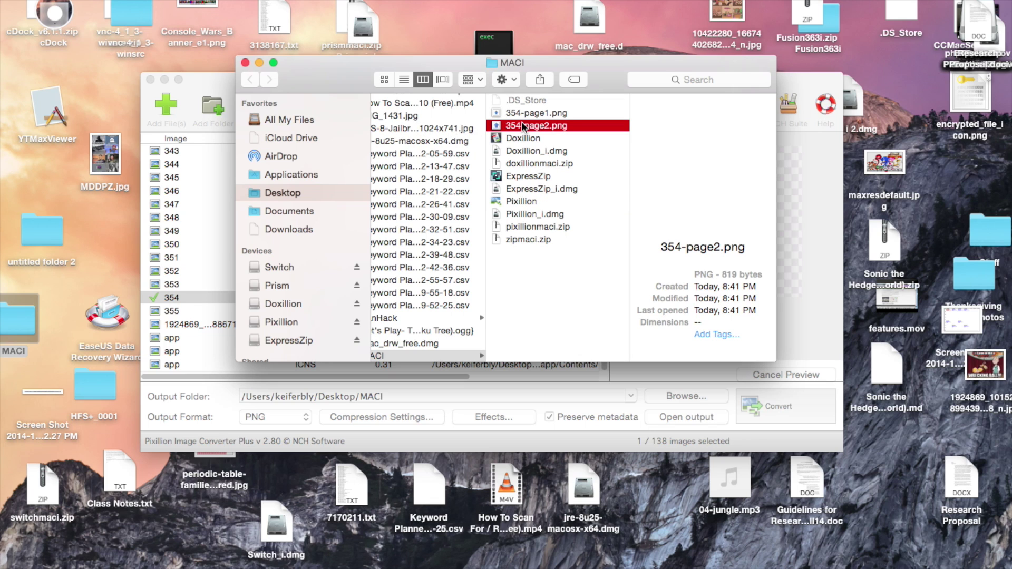
left_click(246, 63)
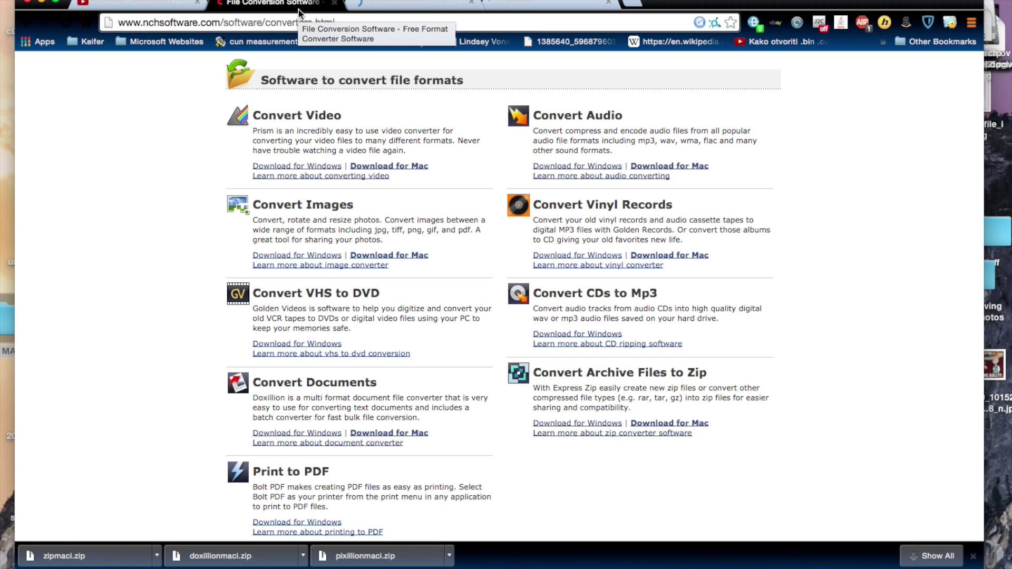
Step: Minimise the Chrome converters page to reveal the desktop
left_click(44, 2)
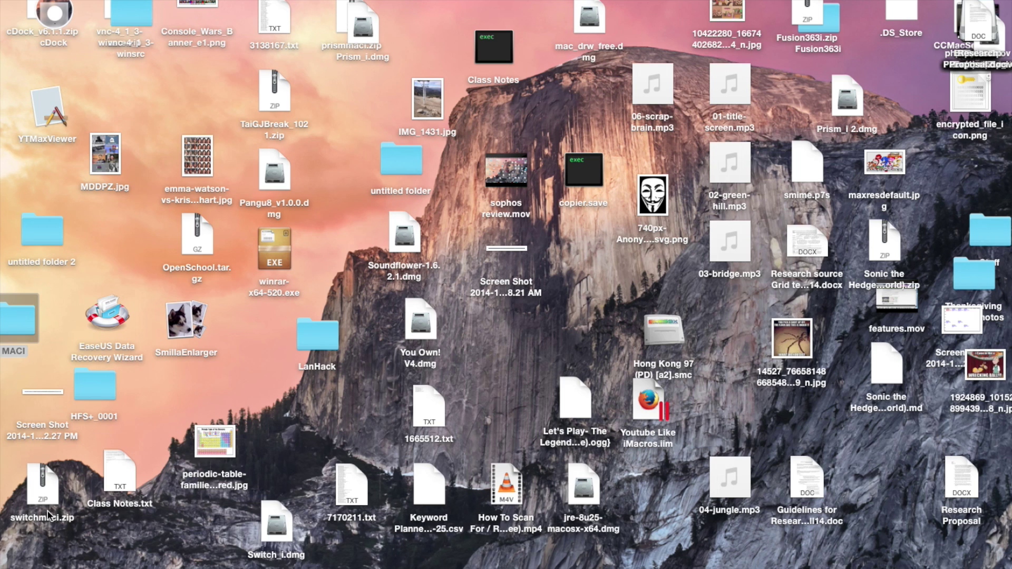
Step: Open the Applications folder from the Switch disk image and browse to the S entries
left_click(270, 517)
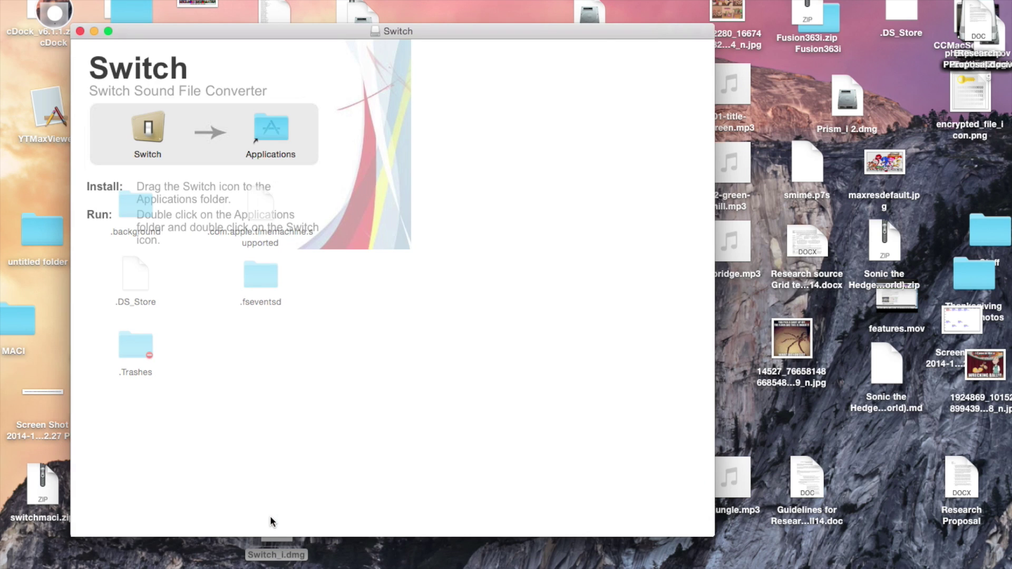
double_click(266, 127)
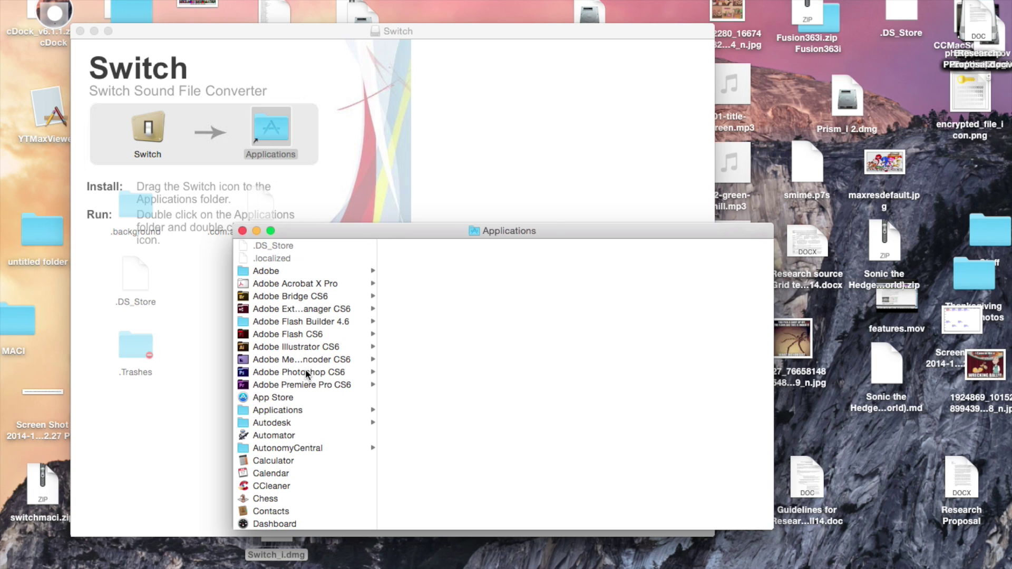
left_click(305, 372)
key("Right")
key("u")
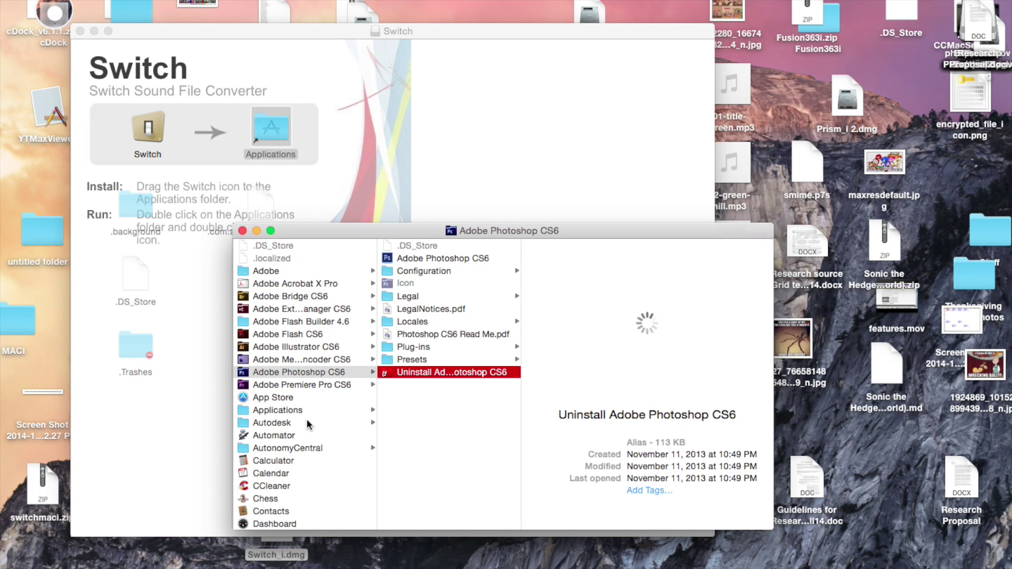
left_click(307, 435)
left_click(314, 485)
key("s")
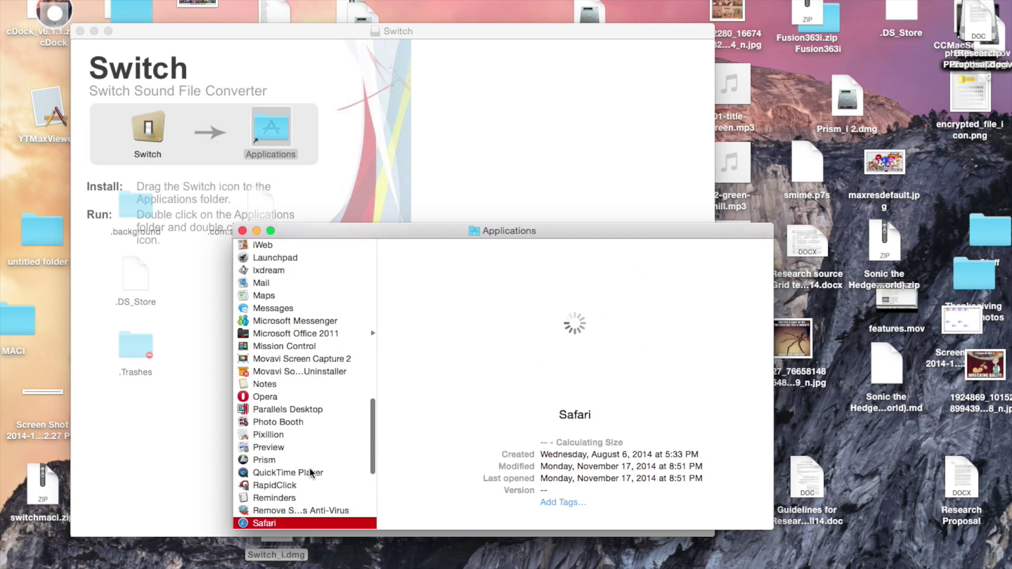
left_click_drag(374, 454, 378, 478)
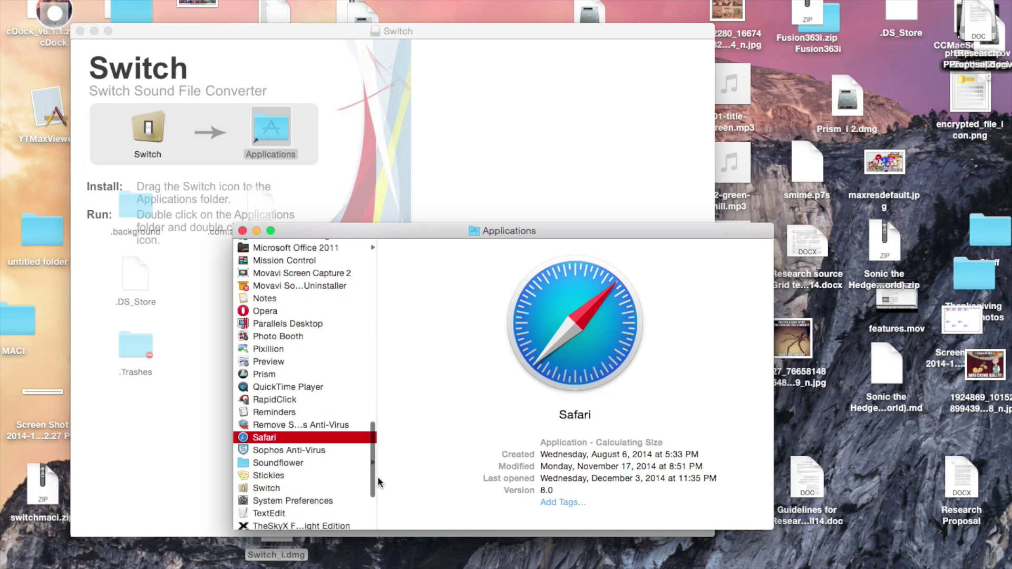
Step: Select Switch, close the installer window, and launch it with Cmd+O, confirming the opening
left_click(322, 489)
left_click(81, 31)
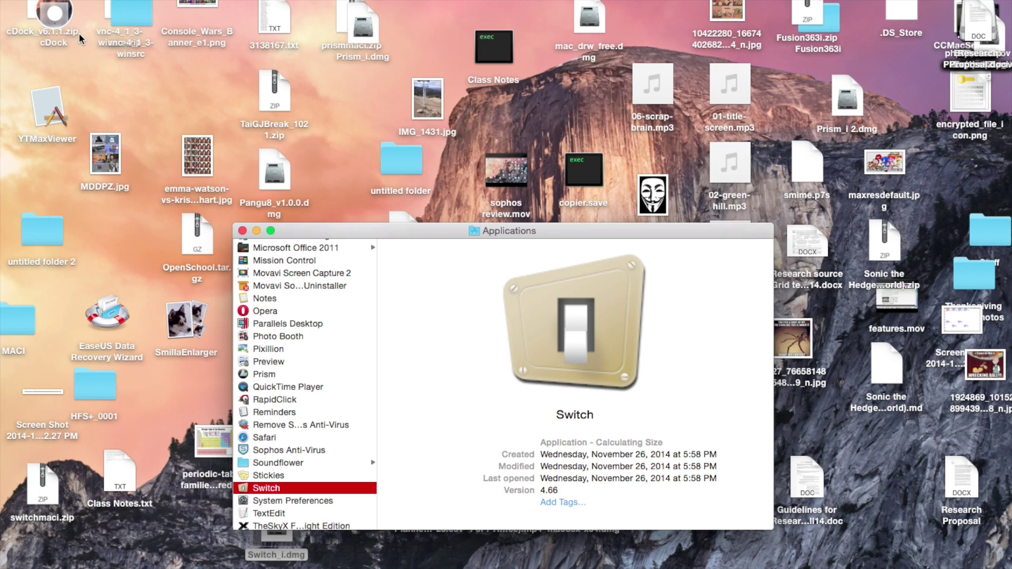
key("super+o")
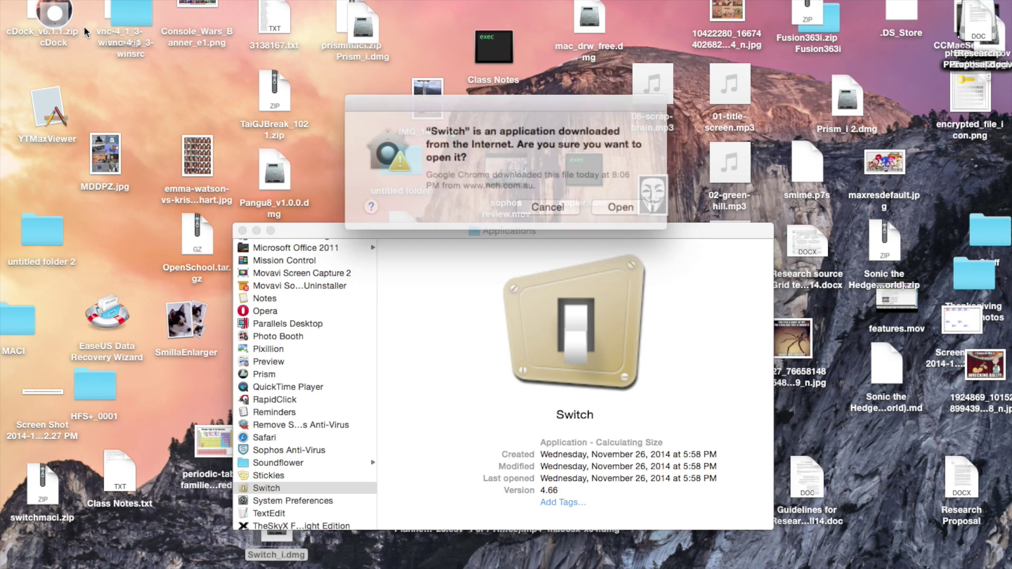
left_click(630, 203)
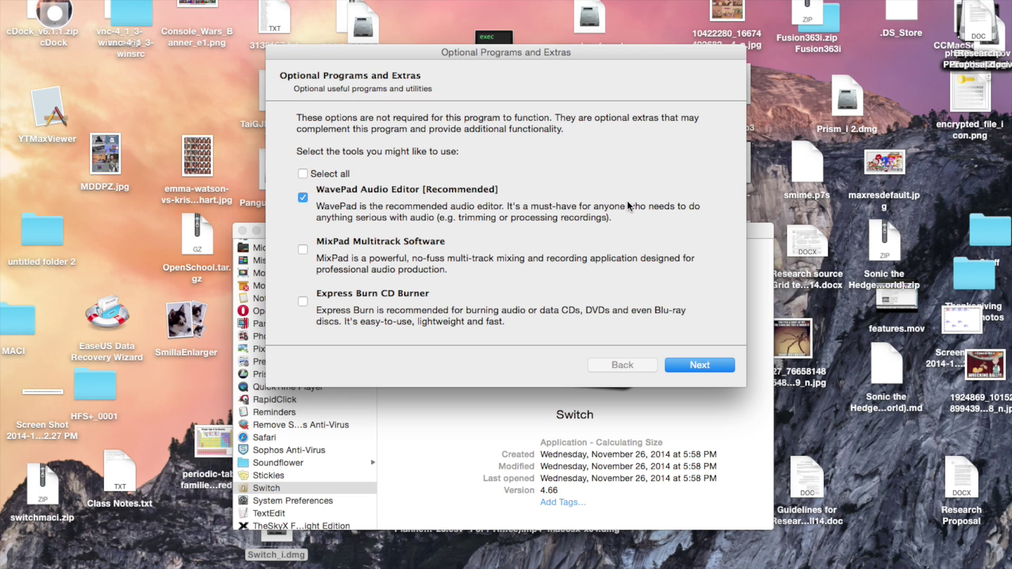
Step: Skip the optional programs offer and bring the Switch converter window to the front
left_click(692, 366)
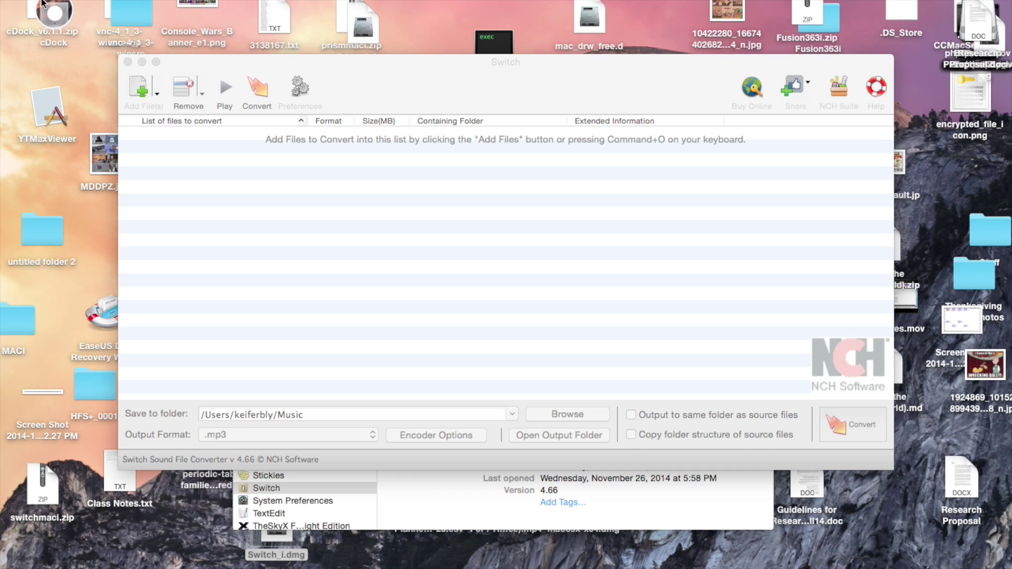
left_click(432, 84)
Step: Reposition the Switch window and close the Applications folder window
left_click_drag(433, 83, 504, 79)
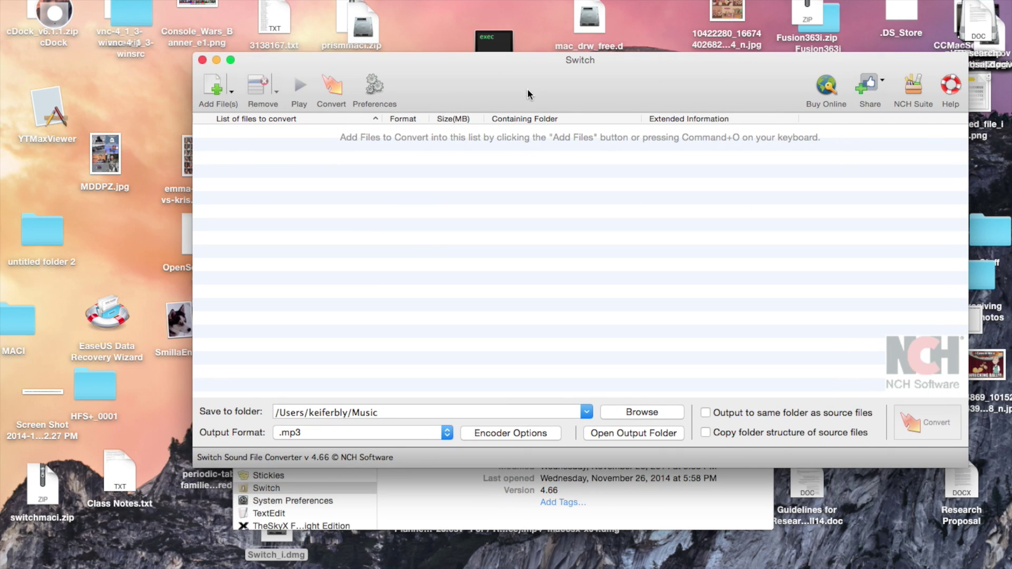
left_click_drag(561, 92, 409, 49)
left_click(571, 443)
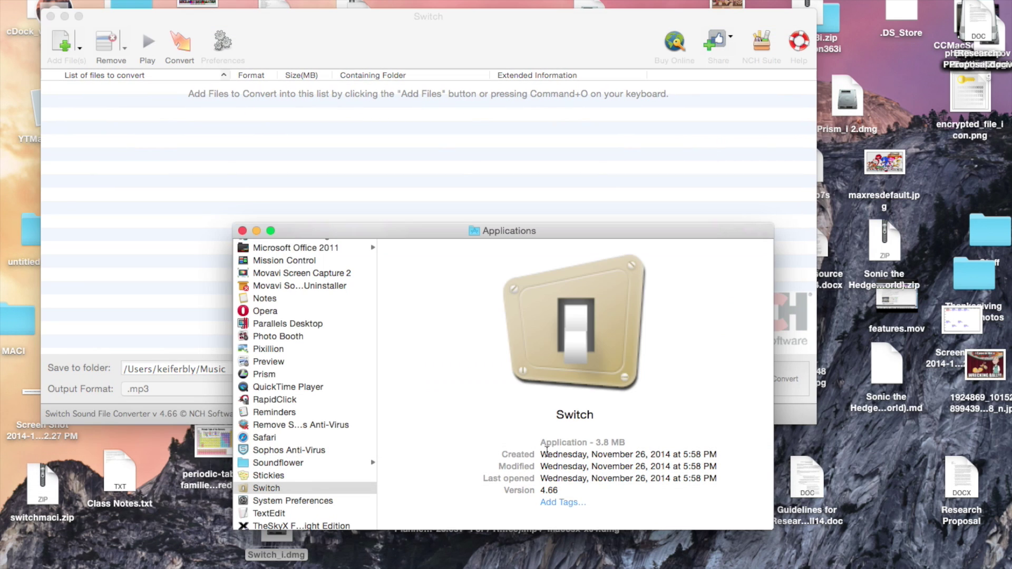
left_click(239, 229)
left_click_drag(270, 18, 268, 161)
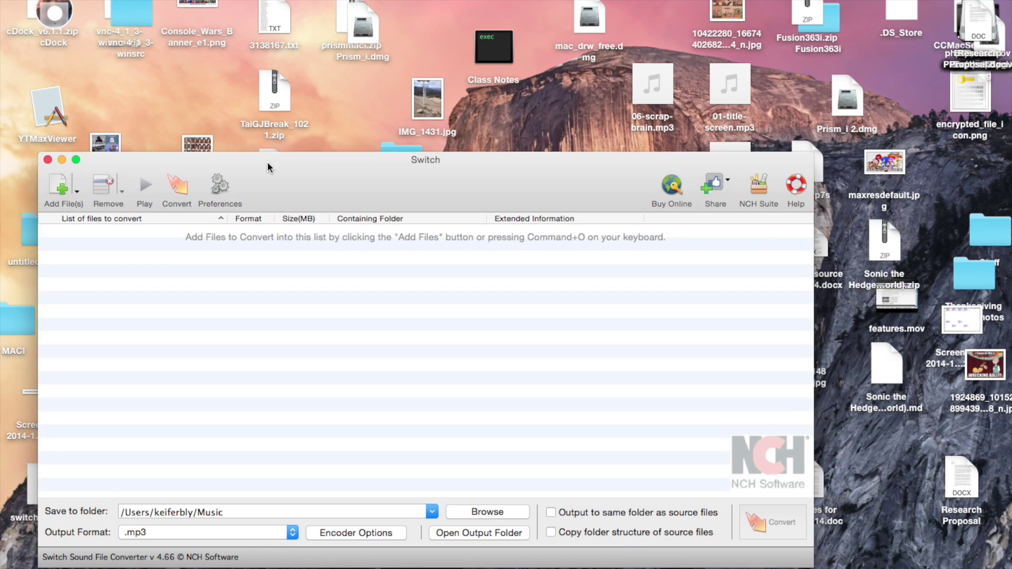
Step: Add 06-scrap-brain.mp3 to the list and open the Save to folder chooser
left_click_drag(656, 125, 362, 342)
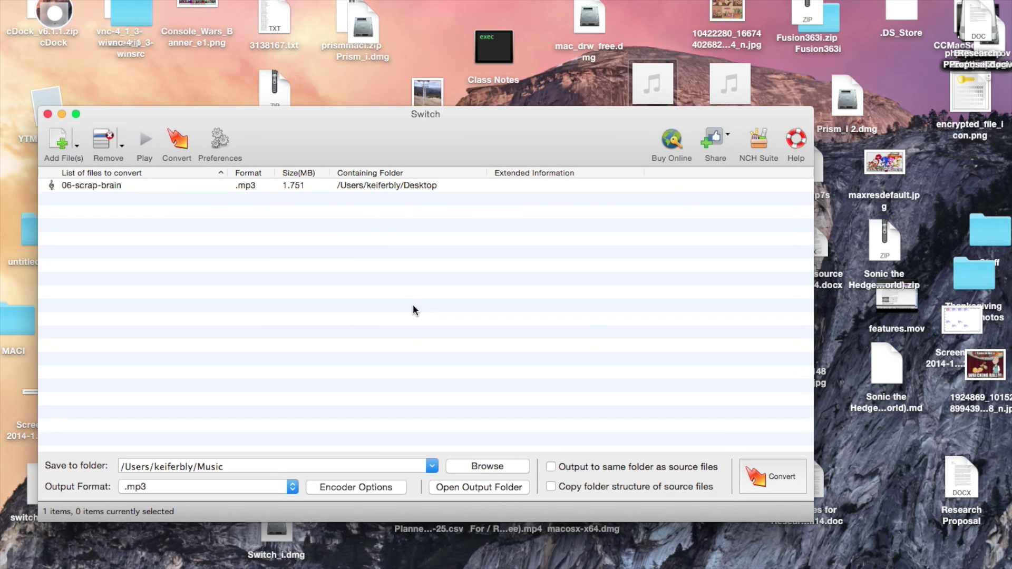
left_click(433, 468)
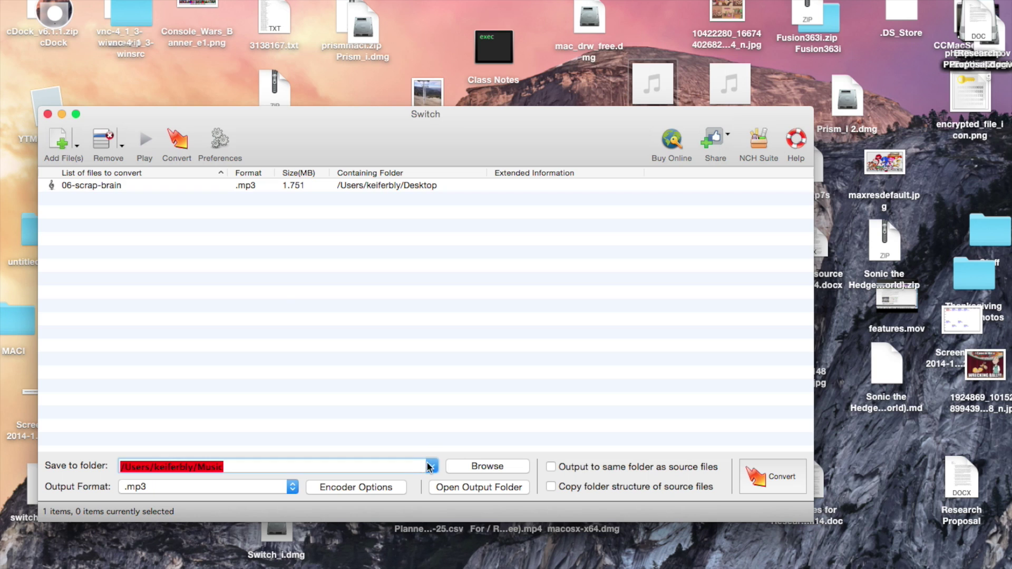
left_click(37, 321)
mouse_move(37, 321)
left_mouse_down()
mouse_move(226, 477)
mouse_move(13, 326)
mouse_move(21, 310)
left_mouse_up()
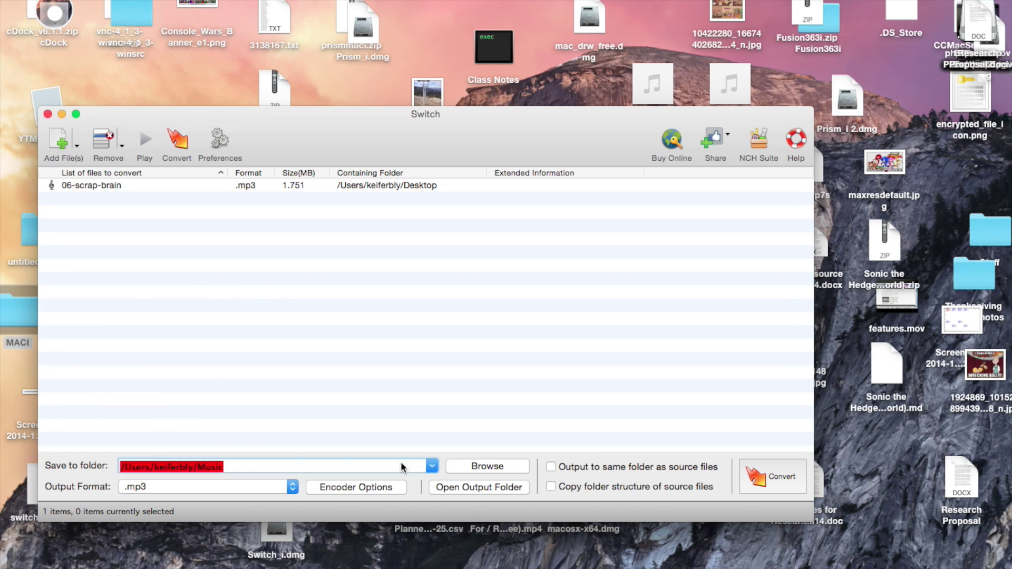
left_click(480, 469)
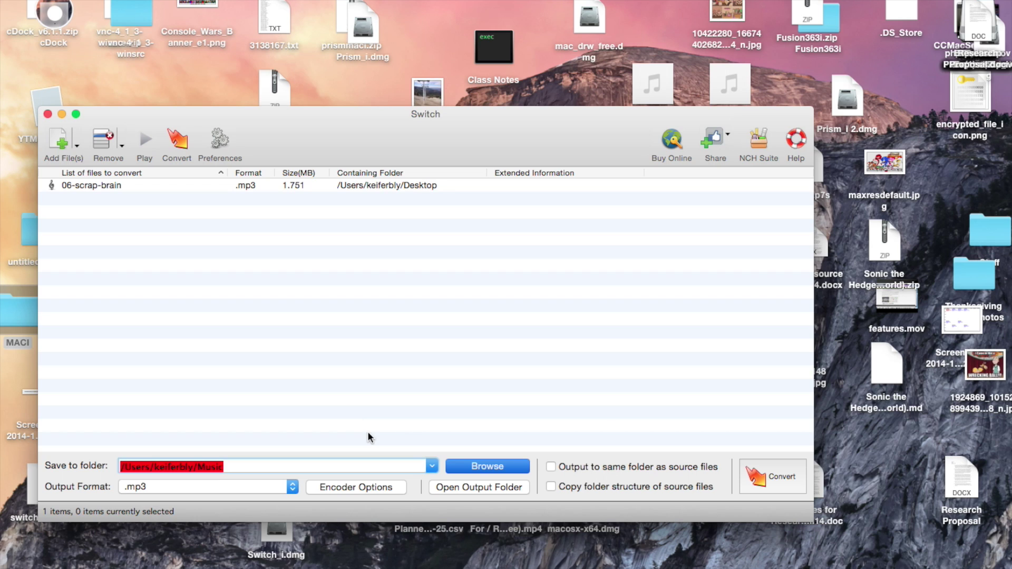
key("Return")
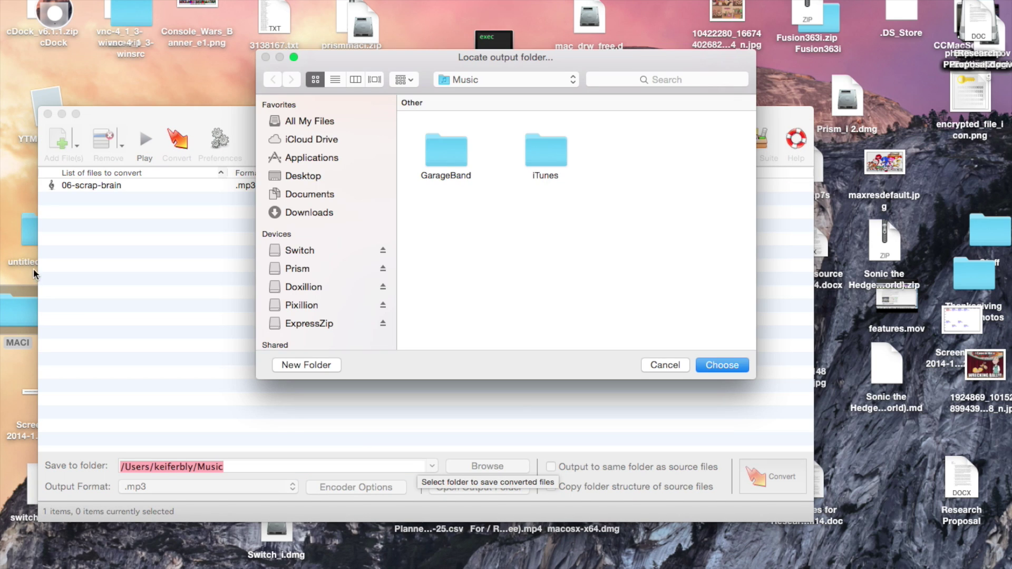
Step: Set the Desktop's MACI folder as the output folder and .aac as the output format
left_click_drag(14, 315, 519, 83)
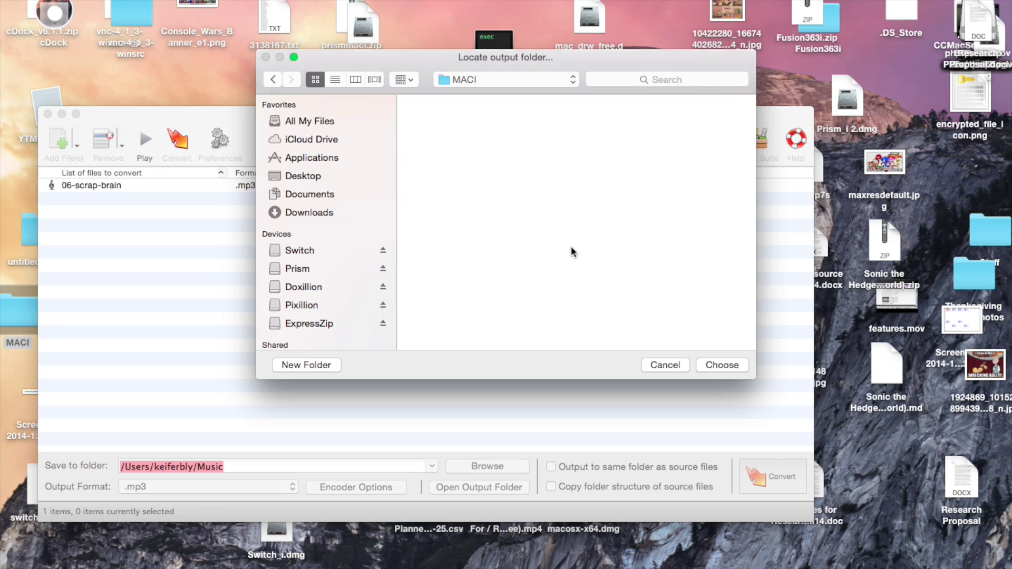
left_click(711, 364)
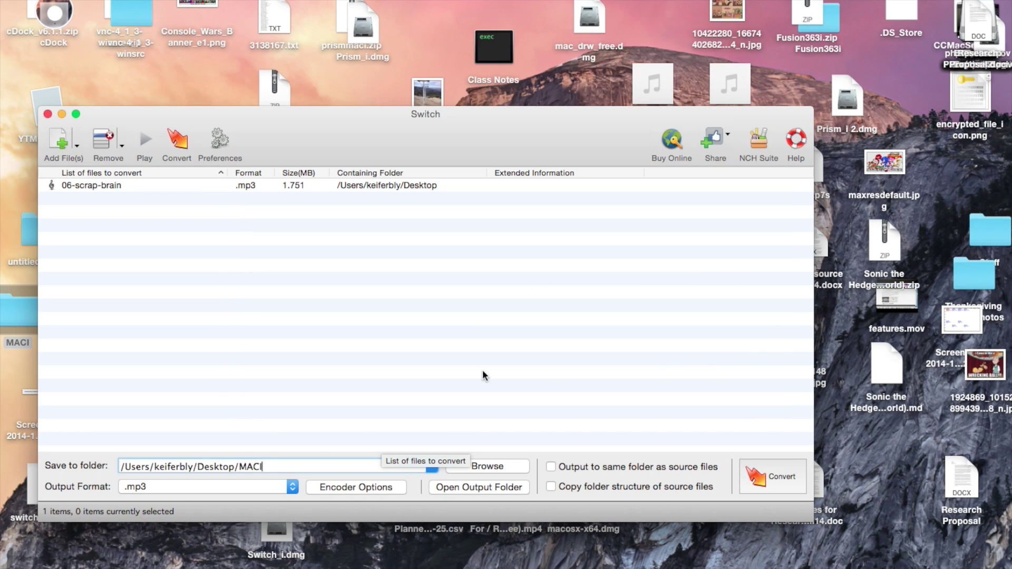
left_click(271, 490)
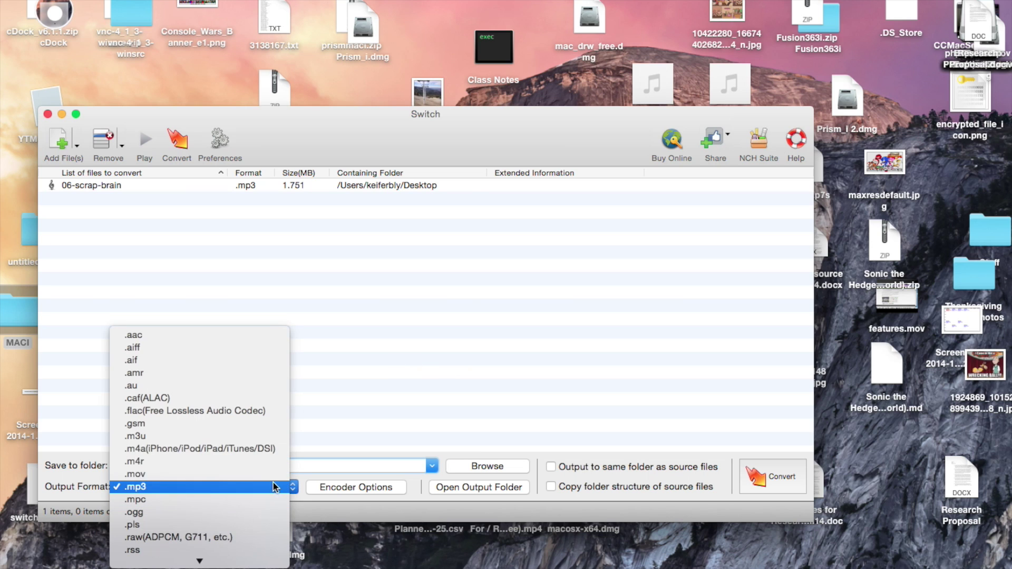
scroll(254, 339, "down", 3)
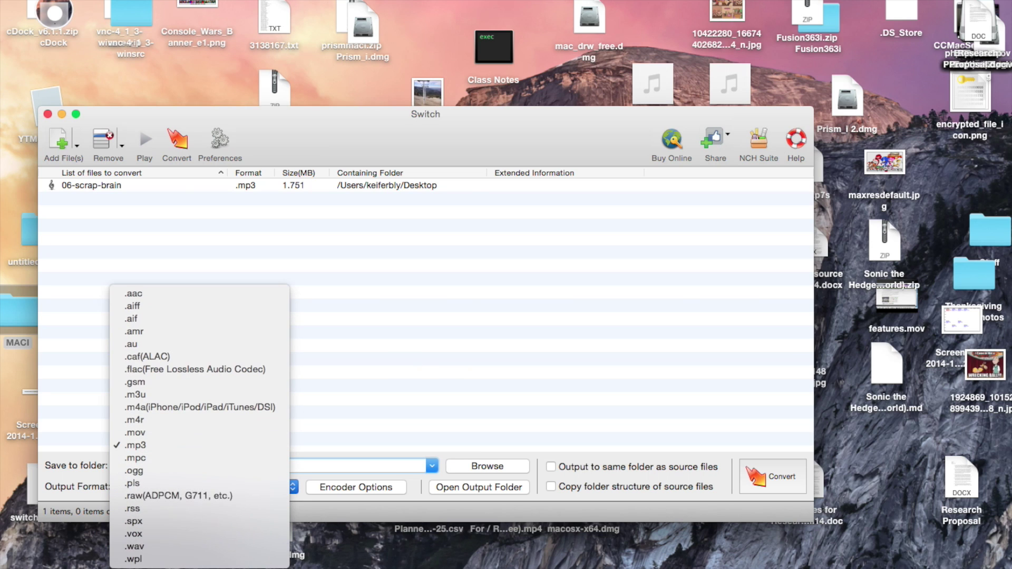
left_click(236, 298)
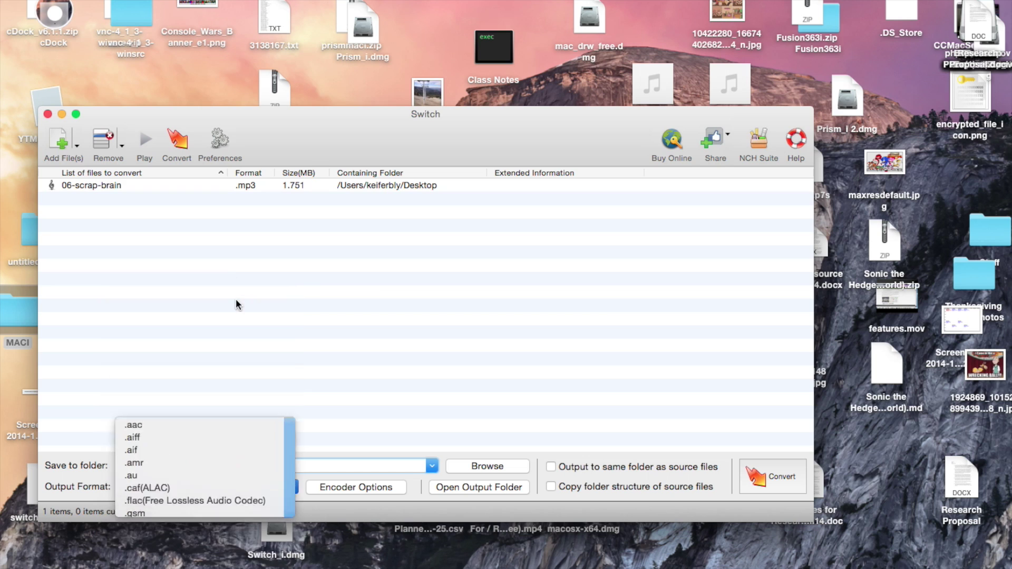
Step: Convert 06-scrap-brain.mp3 to AAC, dismiss the completion message, and select the MACI folder
left_click(765, 479)
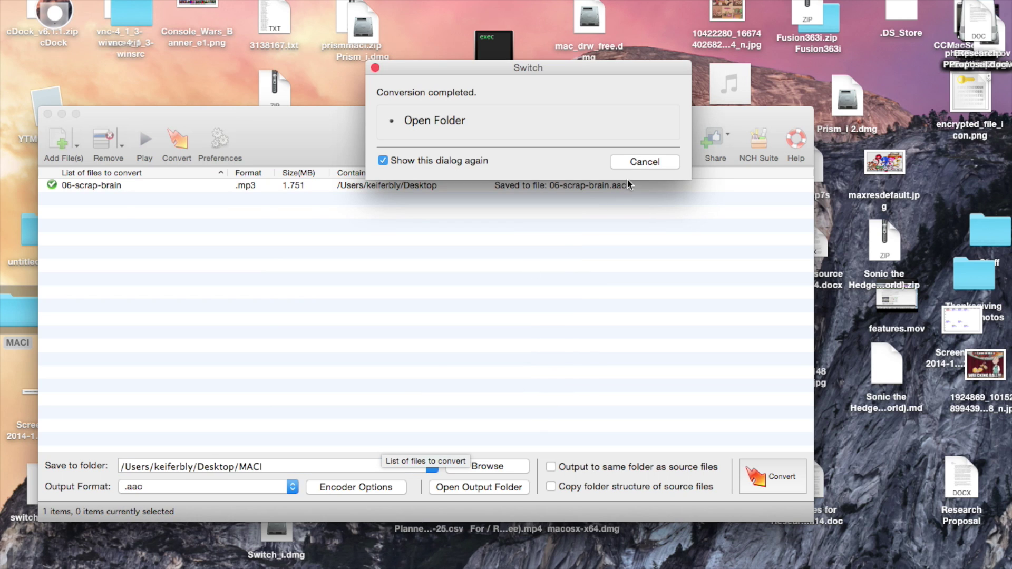
left_click(643, 160)
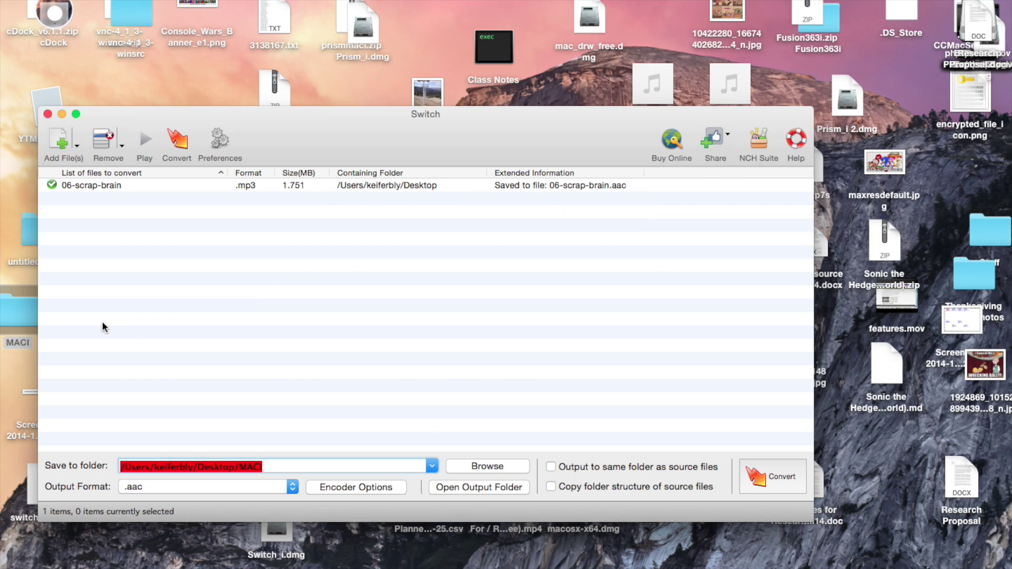
left_click(16, 311)
Step: Open MACI and select 06-scrap-brain.aac to see its 1.1 MB size and 8:46 PM timestamps
double_click(14, 308)
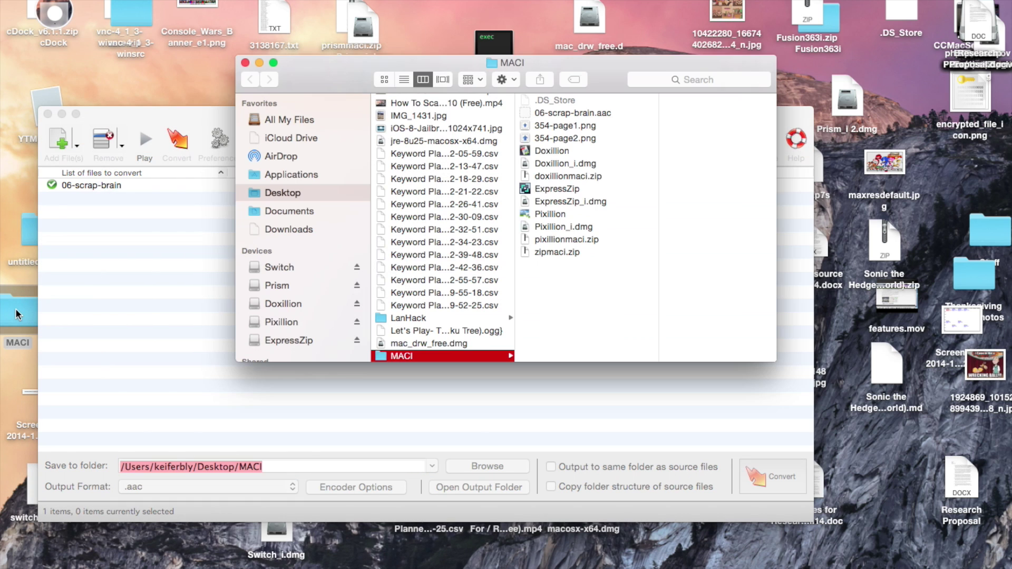
left_click(595, 111)
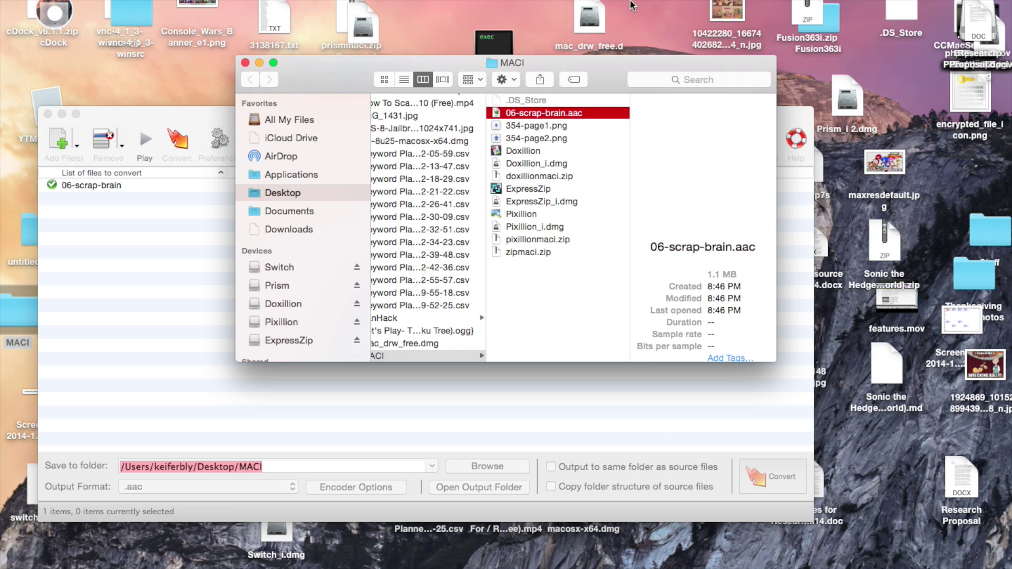